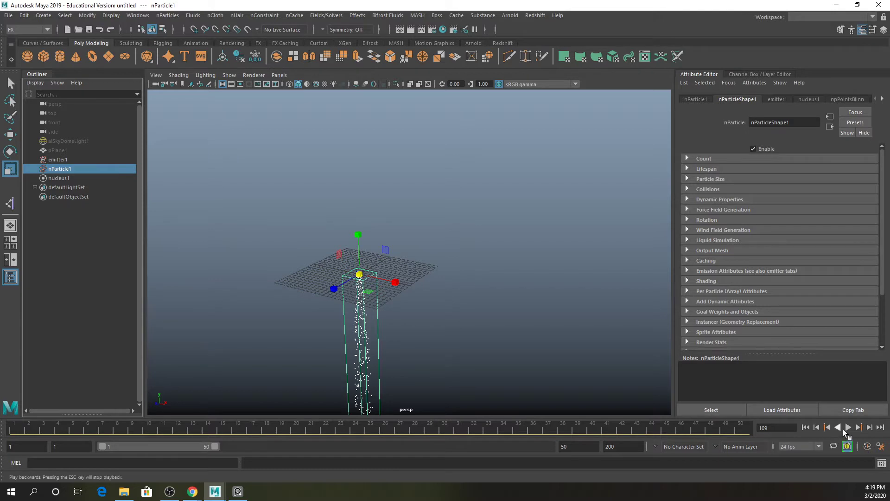
- Stop playback, return to the start frame, and set the playback end frame to 500
click(848, 427)
alt+drag(465, 268, 473, 252)
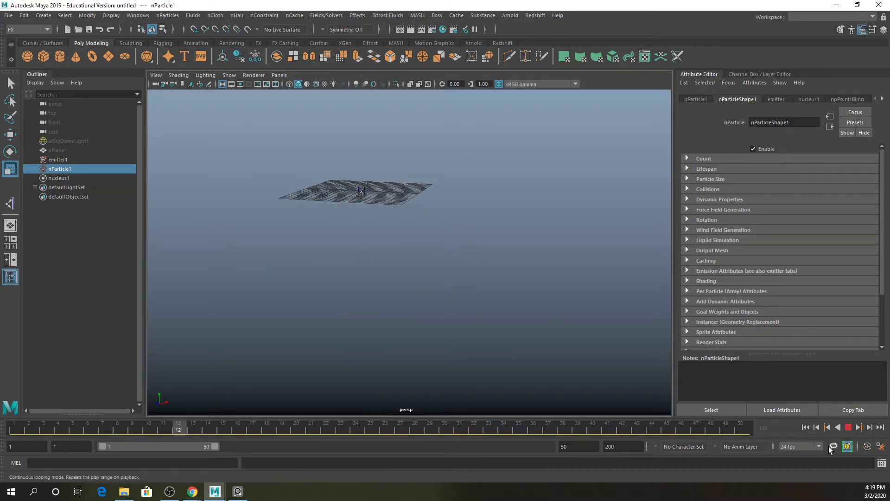
click(806, 427)
click(586, 448)
text(0)
key(Return)
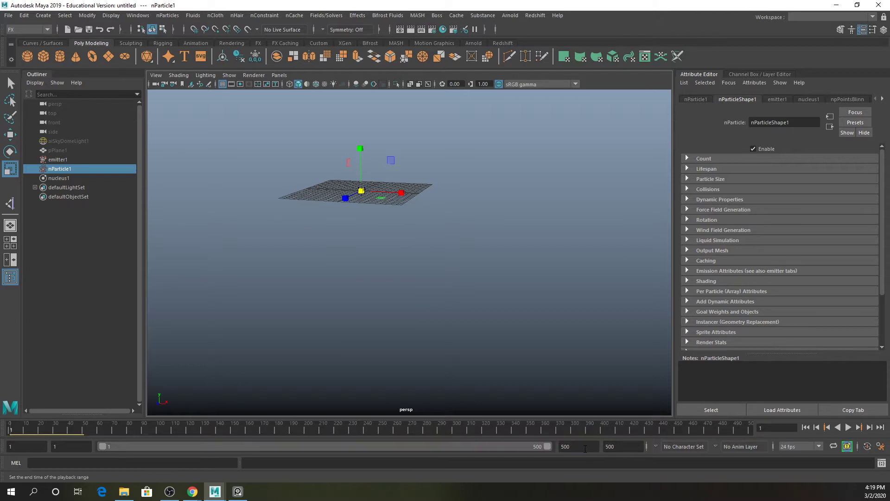
- Play the particle simulation over the longer range and return to frame 1
click(849, 427)
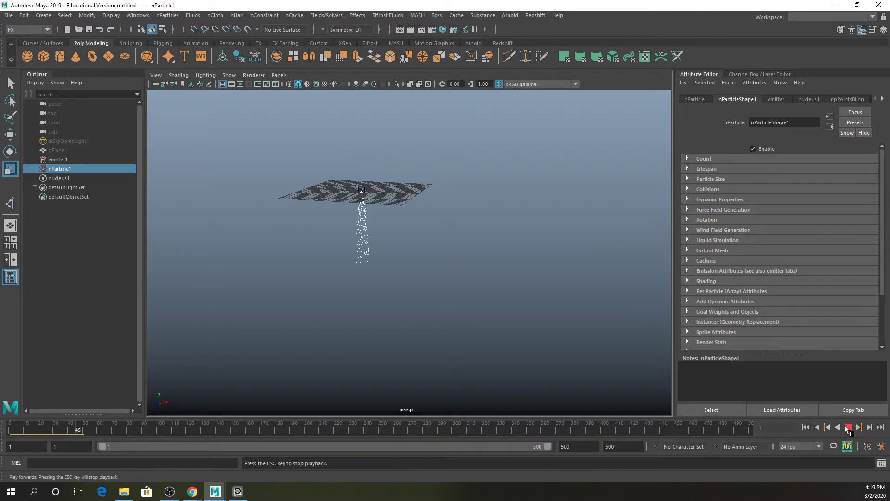
click(848, 427)
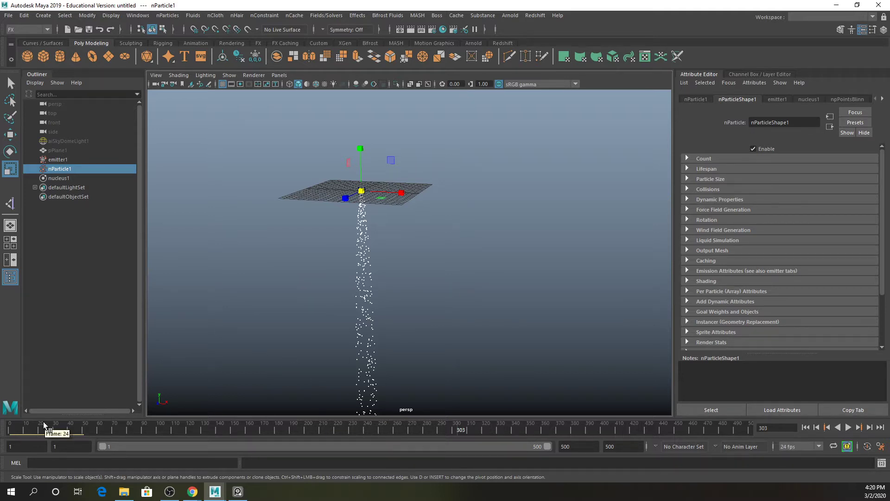
click(11, 429)
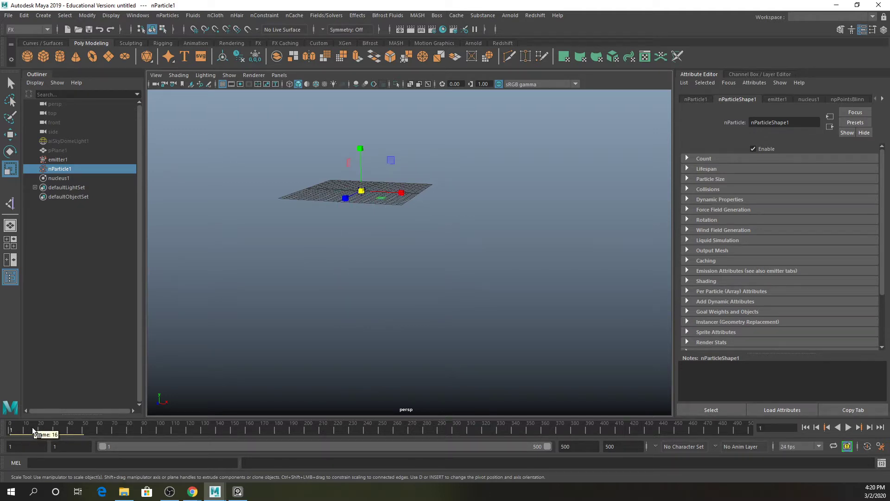
- Set the timeline's playback speed to Play Every Frame, Max Real-time
right_click(196, 427)
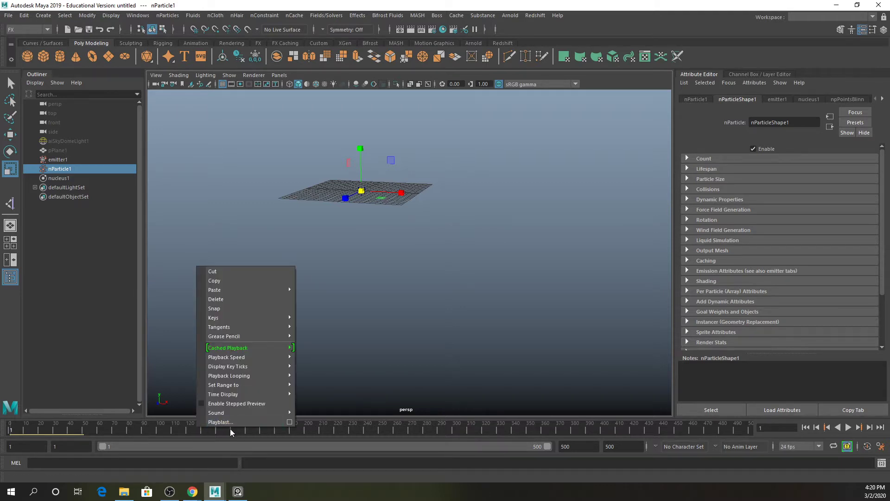
mouse_move(249, 356)
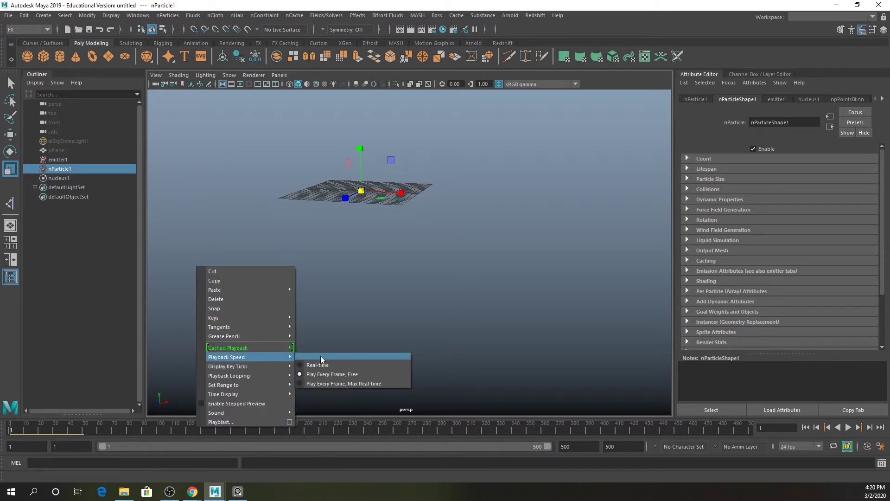
click(348, 383)
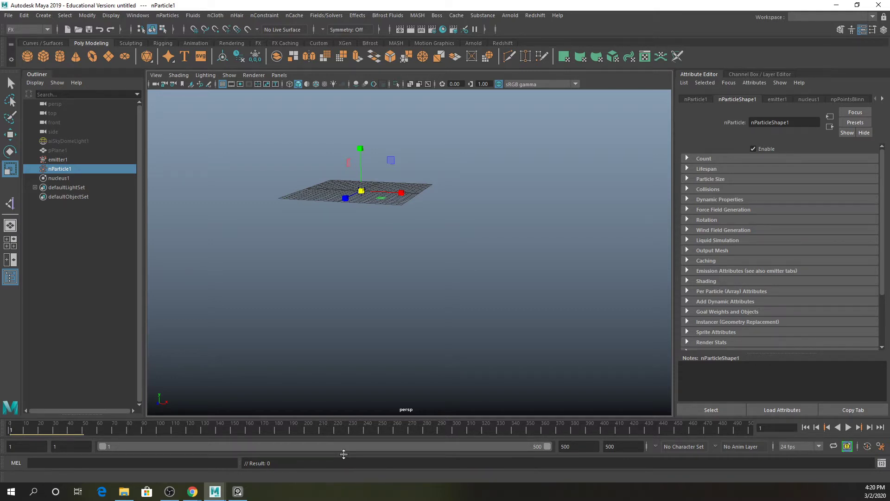
- Play and stop the simulation to check the particle stream with the new playback speed
click(848, 428)
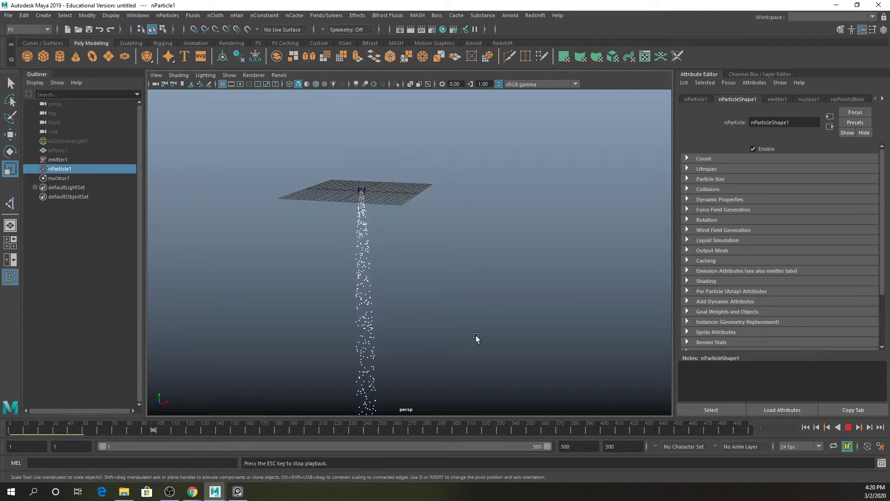
click(851, 427)
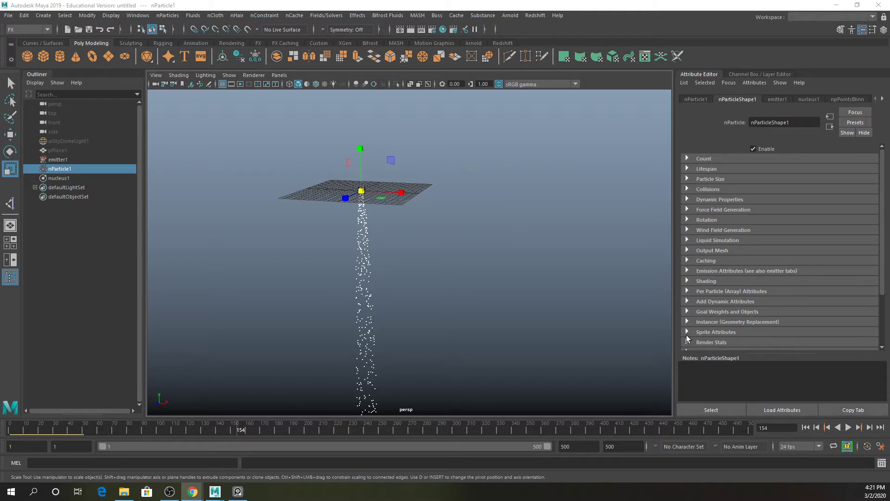
click(849, 428)
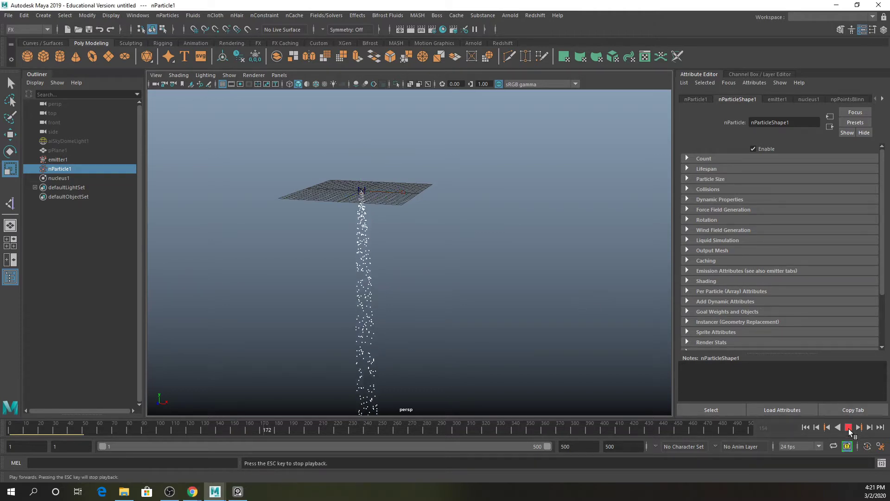
click(849, 428)
- Frame the scene, select the emitter, and set a keyframe on it at frame 1
key(r)
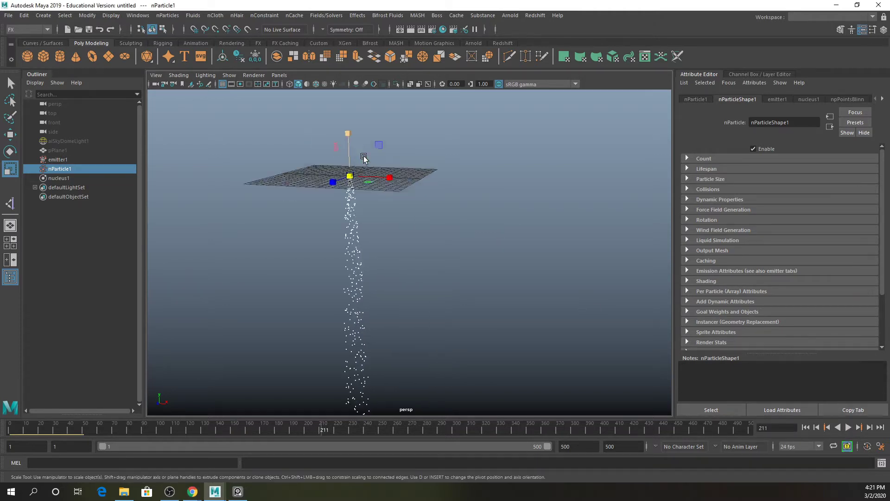
key(f)
alt+drag(435, 198, 470, 340)
scroll(464, 325, up, 3)
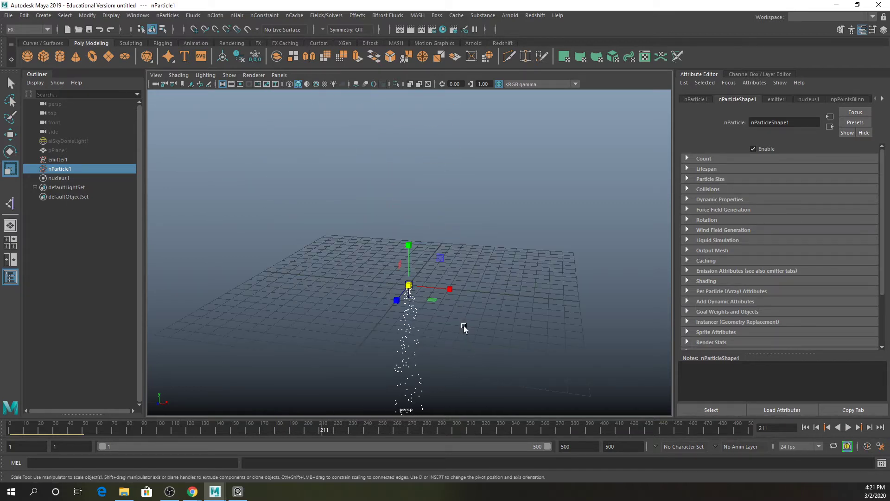
alt+middle_drag(463, 326, 375, 279)
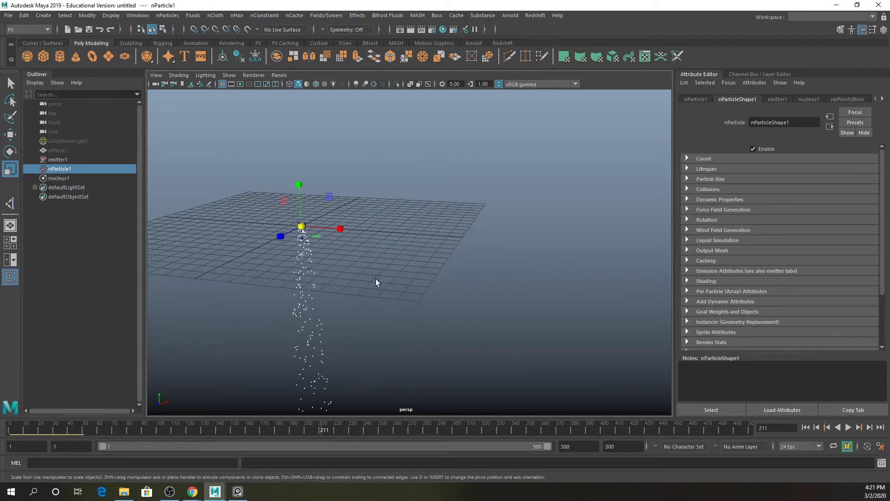
click(74, 157)
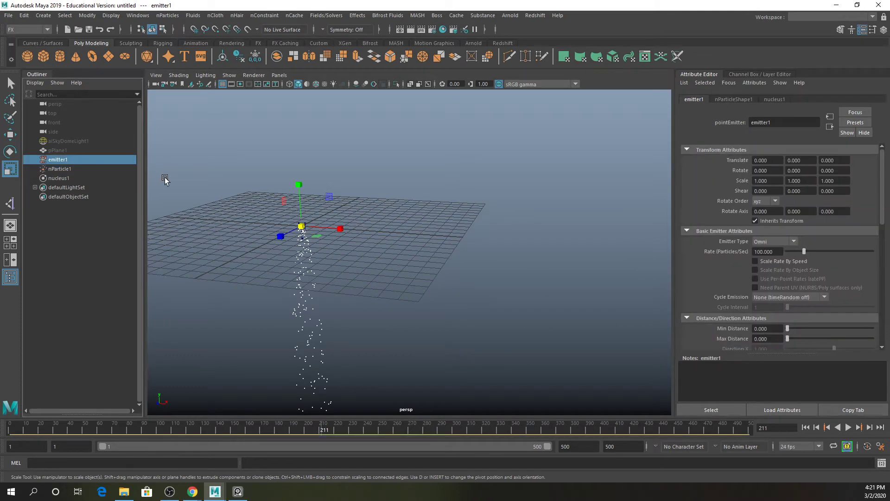
click(430, 235)
click(65, 160)
click(70, 170)
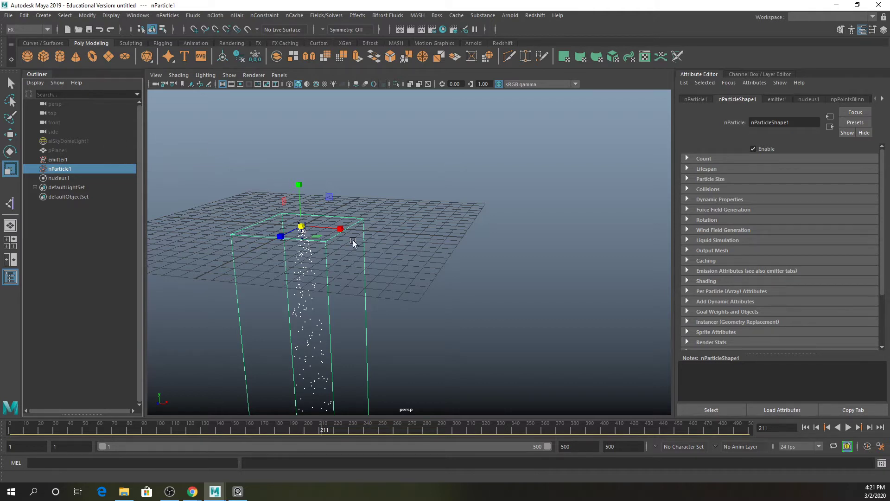
click(65, 160)
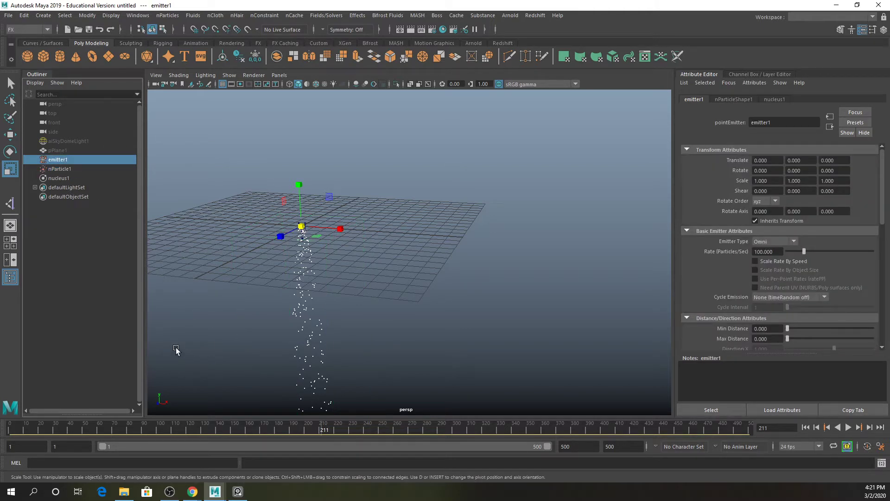
click(10, 428)
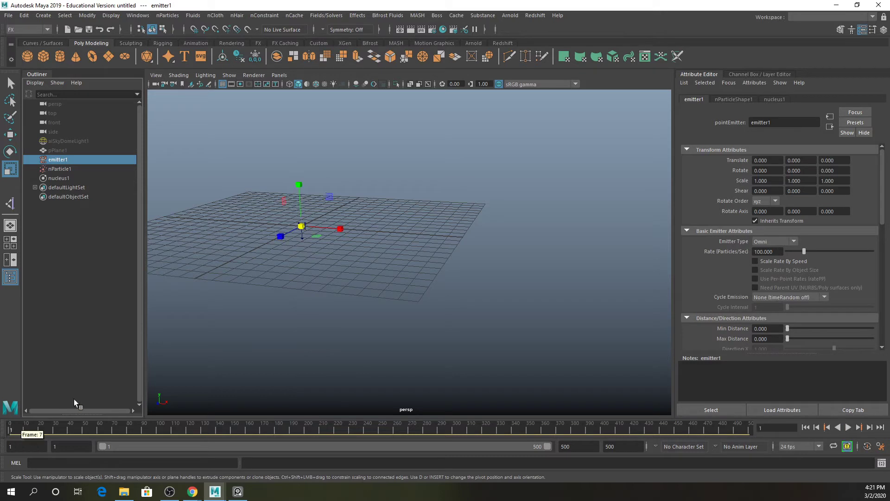
key(s)
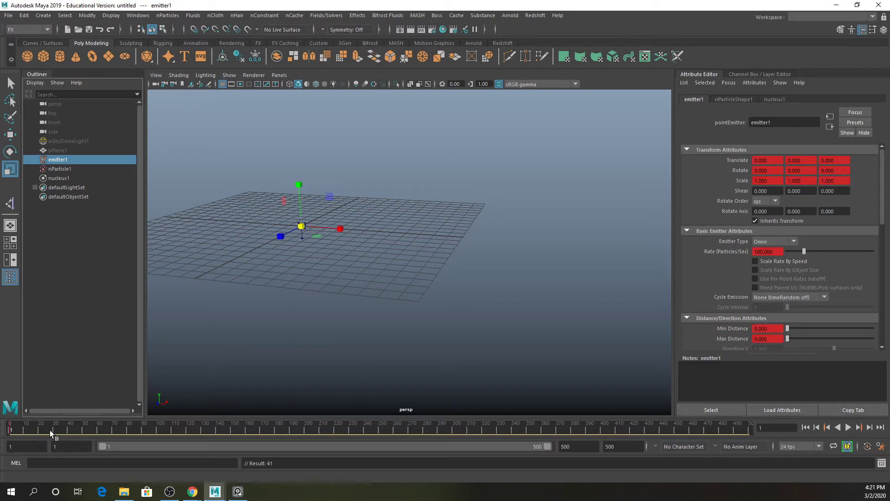
- At about frame 81, move the emitter to about 6.9, 5.3, 0 and keyframe it
drag(52, 432, 129, 428)
key(w)
drag(333, 229, 423, 230)
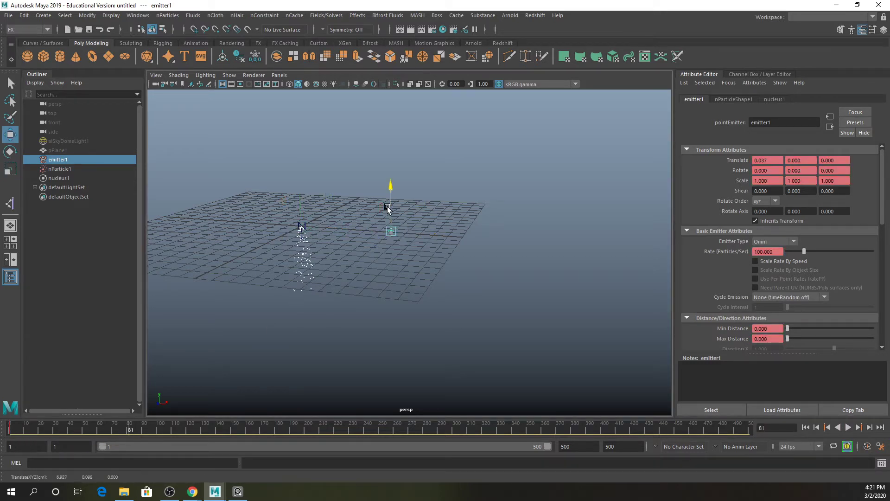
drag(391, 204, 389, 132)
key(s)
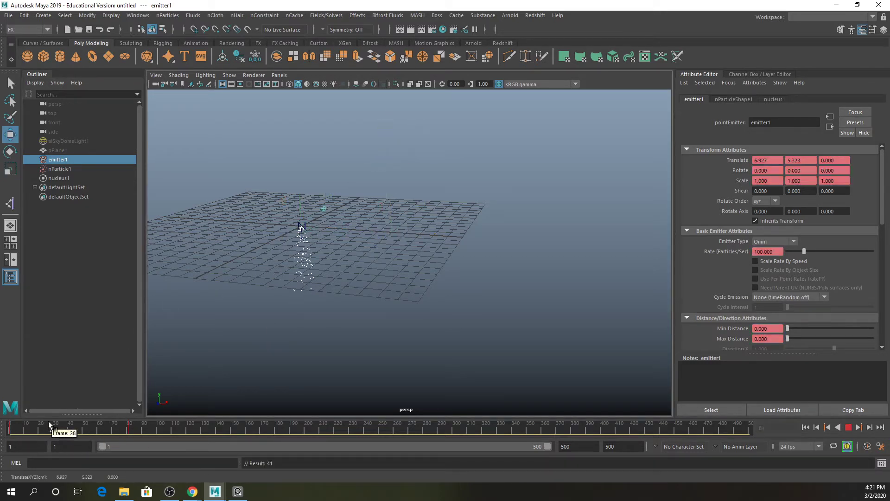
- Rewind and play the animated emitter to watch the particles trail behind it
click(11, 428)
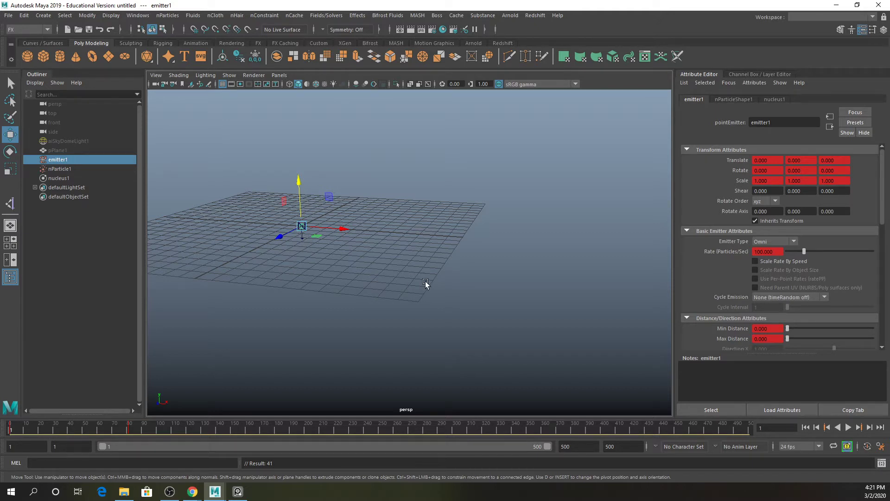
click(848, 428)
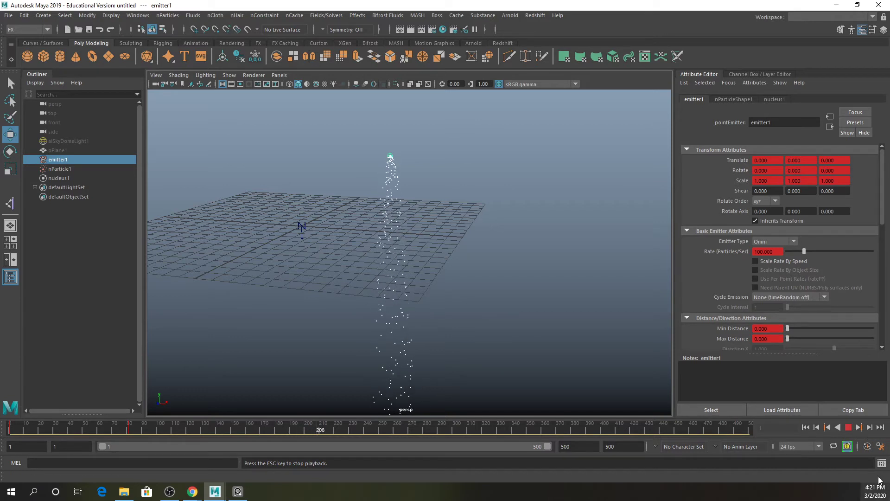
click(849, 428)
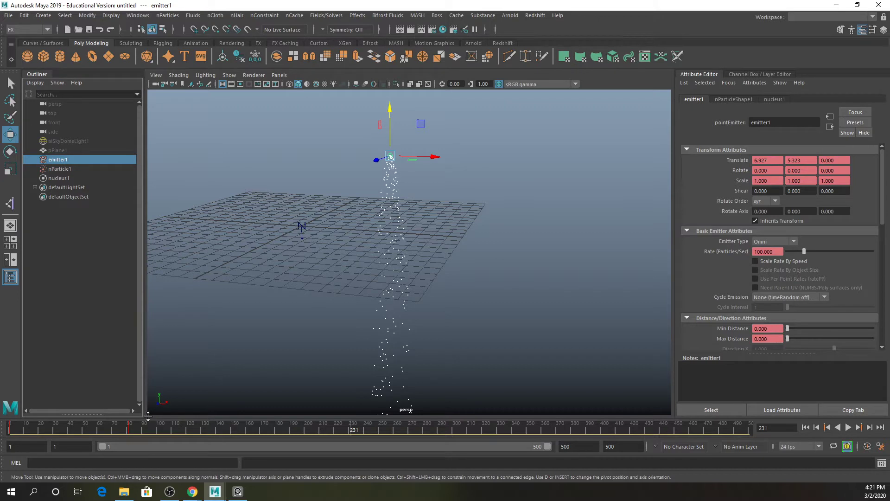
- Select the keyed frame range on the timeline and delete the emitter's keyframes
shift+drag(143, 427, 10, 427)
right_click(94, 425)
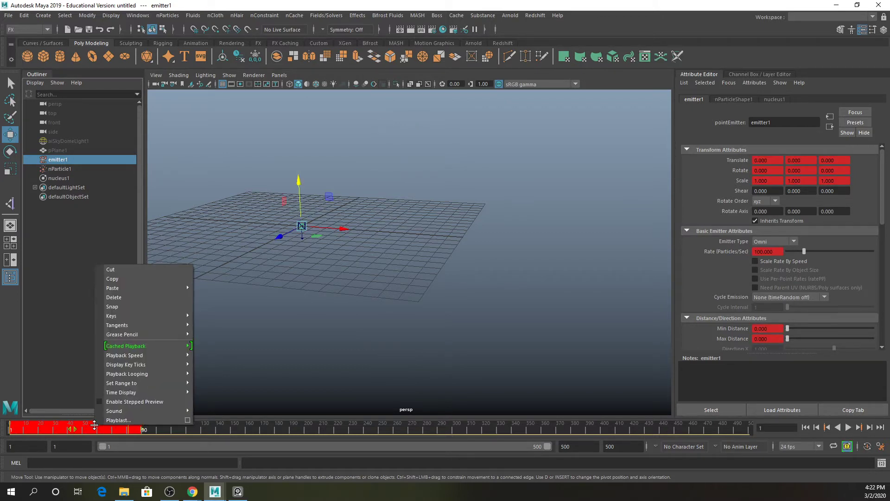
click(113, 298)
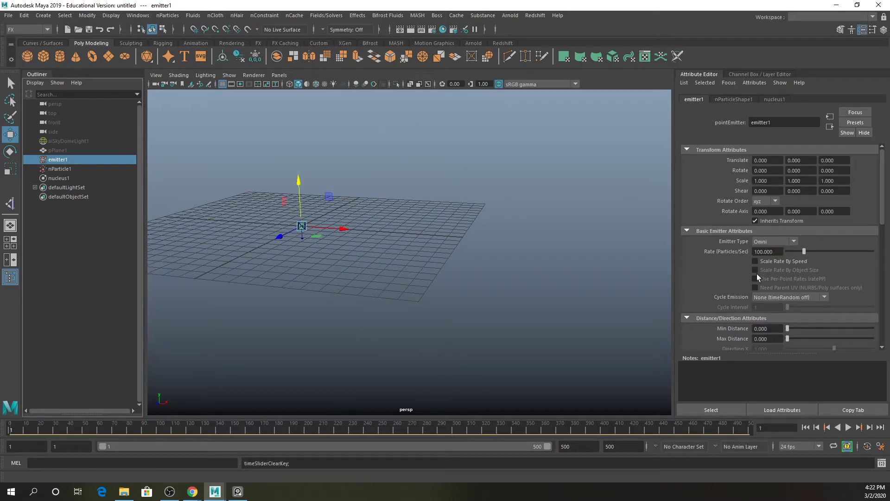
- Change the emitter type to Directional
click(763, 240)
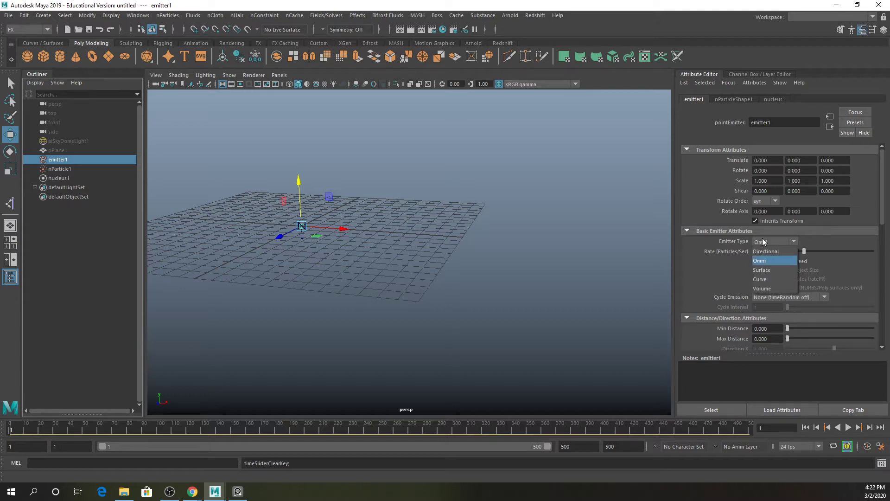
click(781, 254)
- Play the directional emission and view the particle stream up close
click(849, 427)
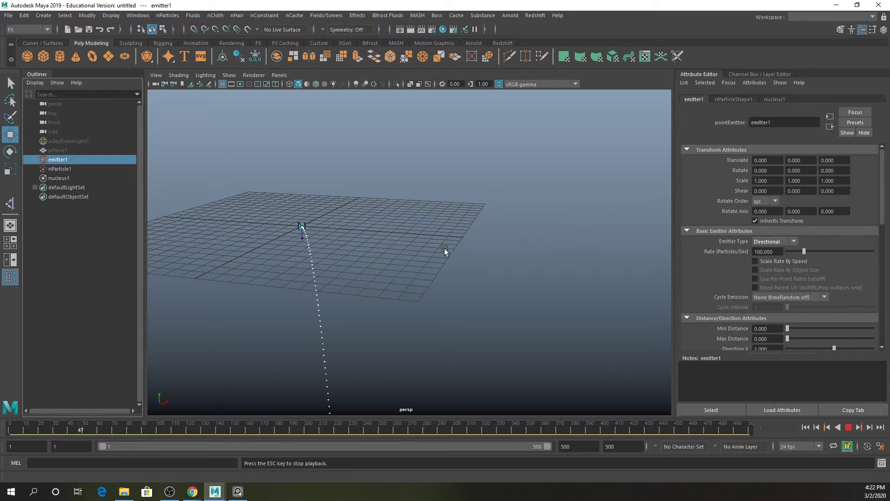
alt+right_drag(446, 250, 535, 250)
alt+drag(531, 243, 503, 241)
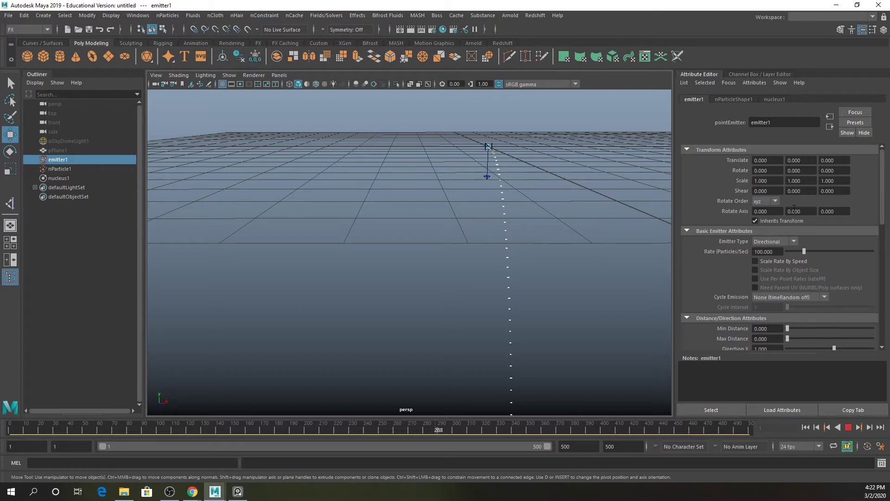
click(786, 243)
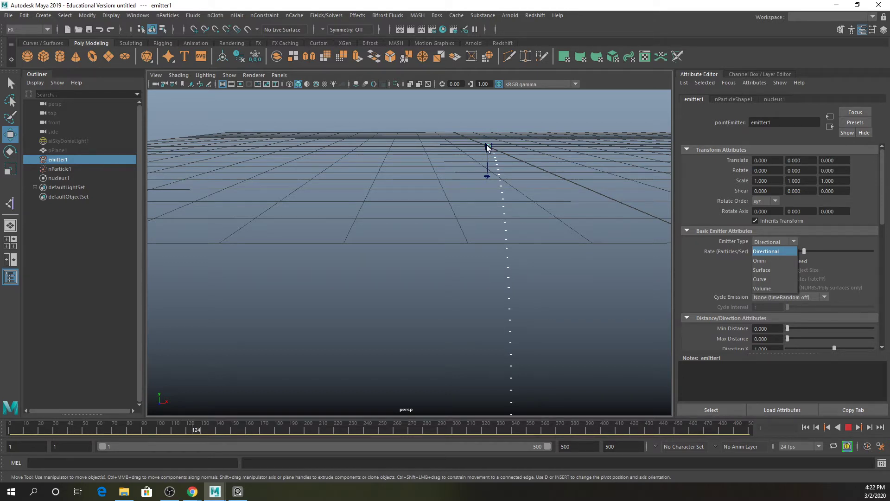
click(499, 150)
key(e)
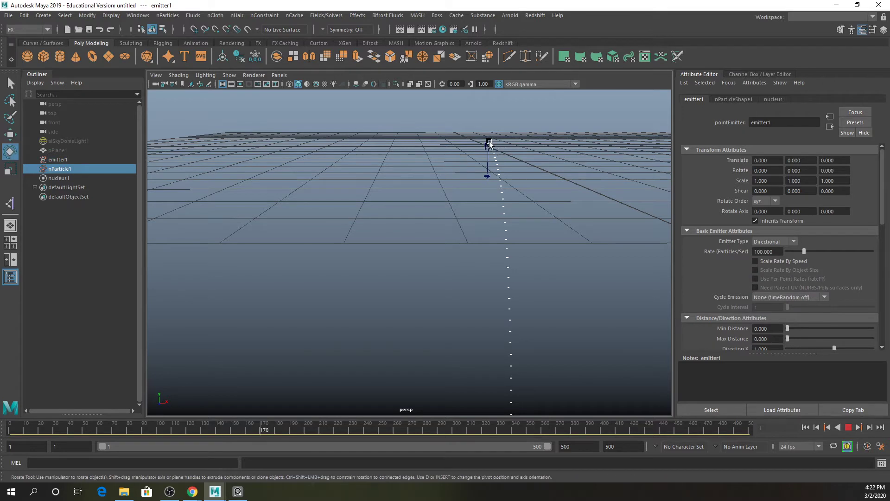
key(f)
key(bracketleft)
click(848, 428)
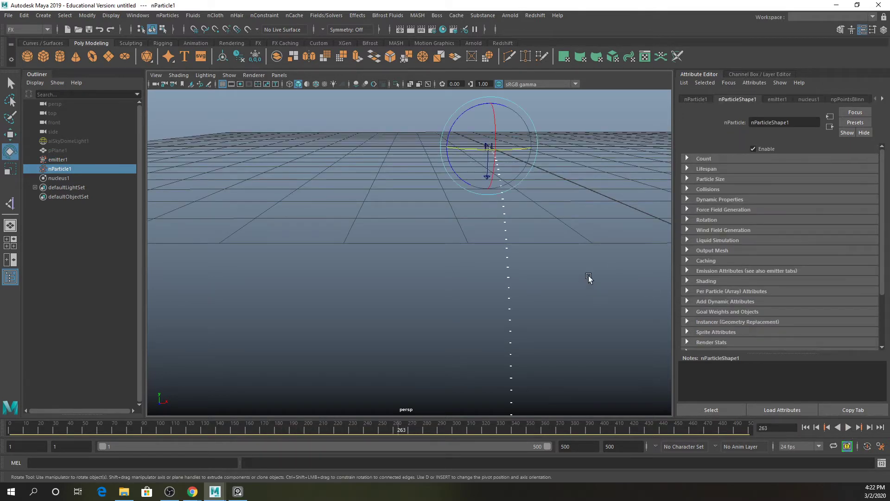
- Frame the emitter and particles and orbit around the stream to examine its direction
key(f)
alt+middle_drag(449, 183, 459, 292)
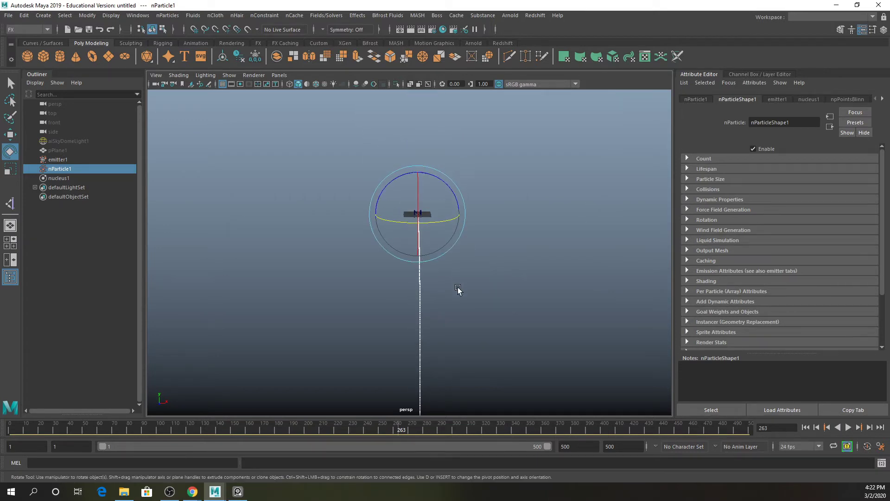
key(q)
click(61, 163)
key(f)
alt+middle_drag(533, 352, 463, 253)
scroll(462, 254, down, 8)
alt+drag(463, 254, 421, 247)
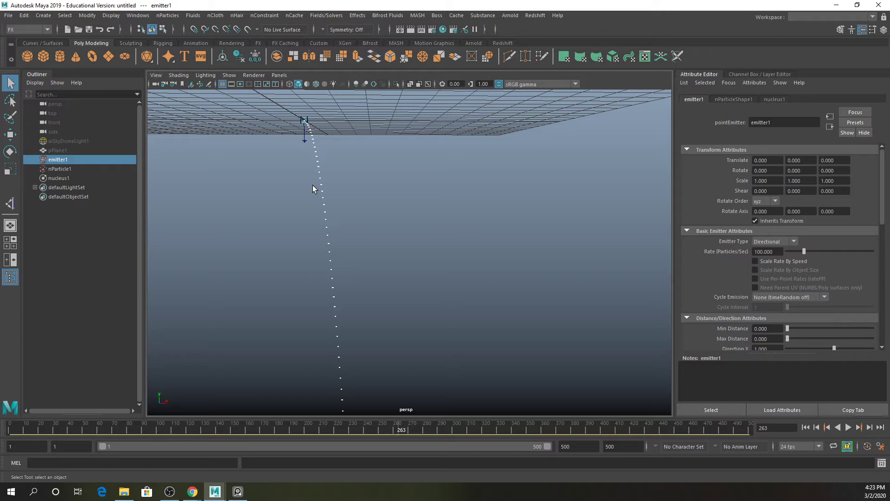
alt+middle_drag(323, 114, 409, 232)
alt+drag(419, 241, 406, 224)
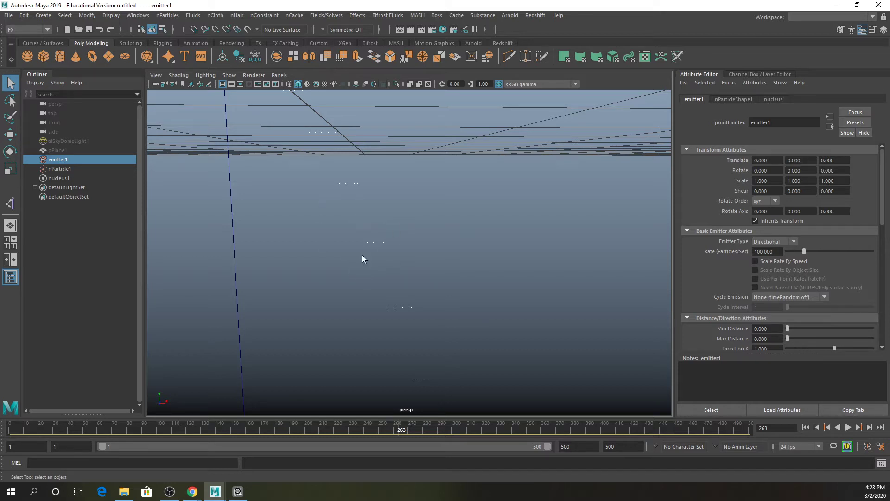
click(56, 169)
key(f)
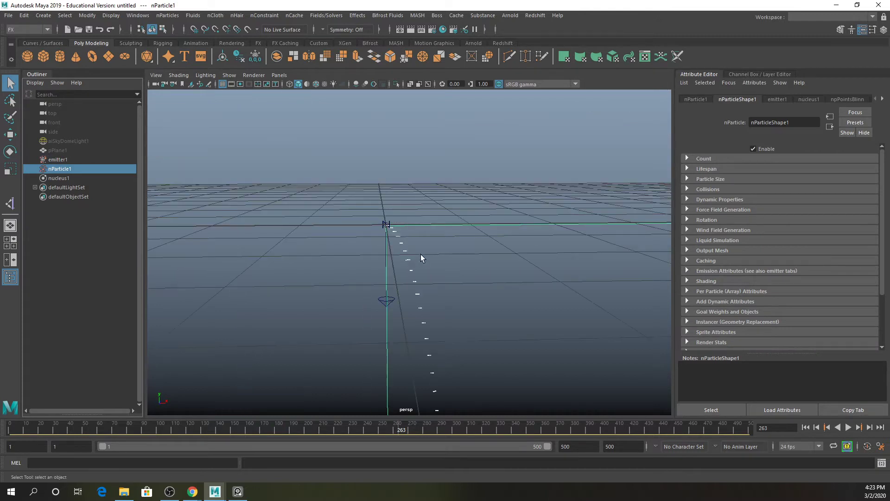
- Set the nParticle's Particle Render Type to Spheres in its shading attributes
alt+drag(477, 262, 428, 208)
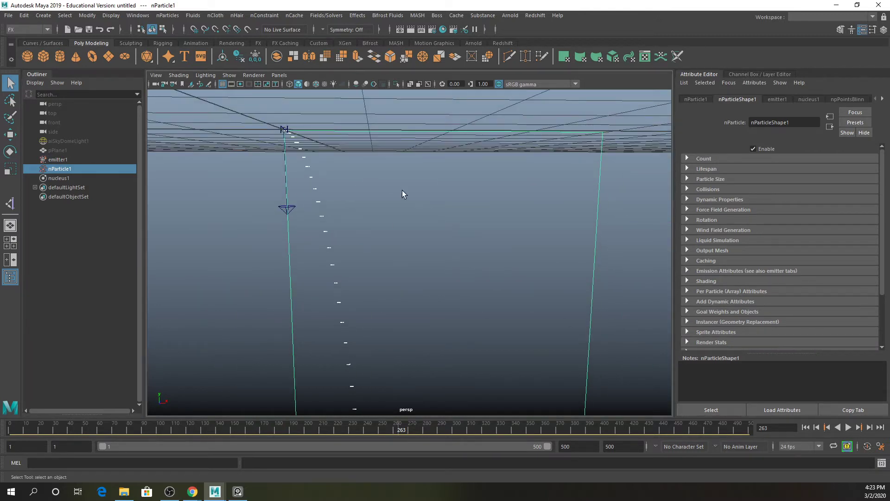
click(688, 281)
scroll(803, 279, down, 1)
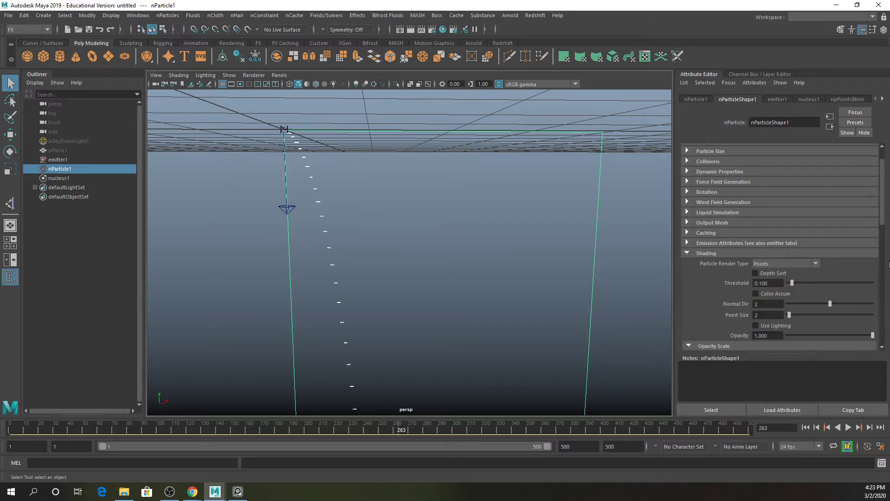
click(783, 265)
click(777, 310)
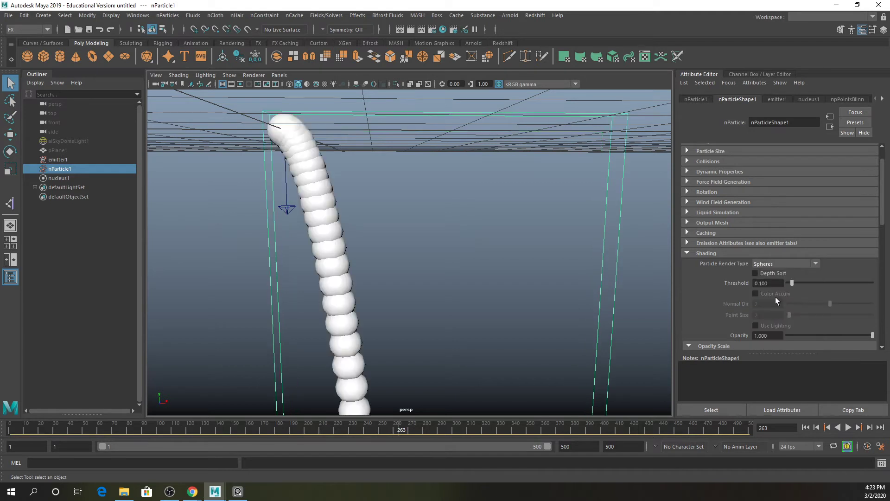
- Select the emitter, change its emitter type to Surface, and play the simulation
alt+drag(509, 230, 499, 238)
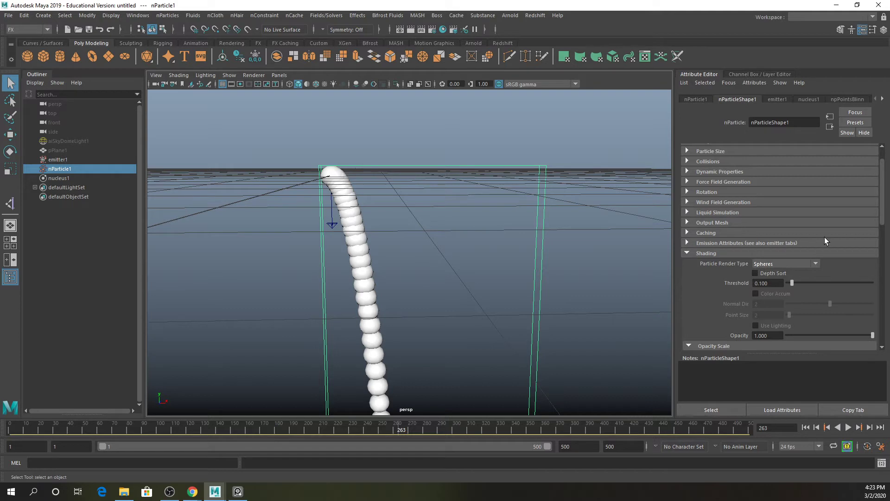
scroll(801, 286, down, 5)
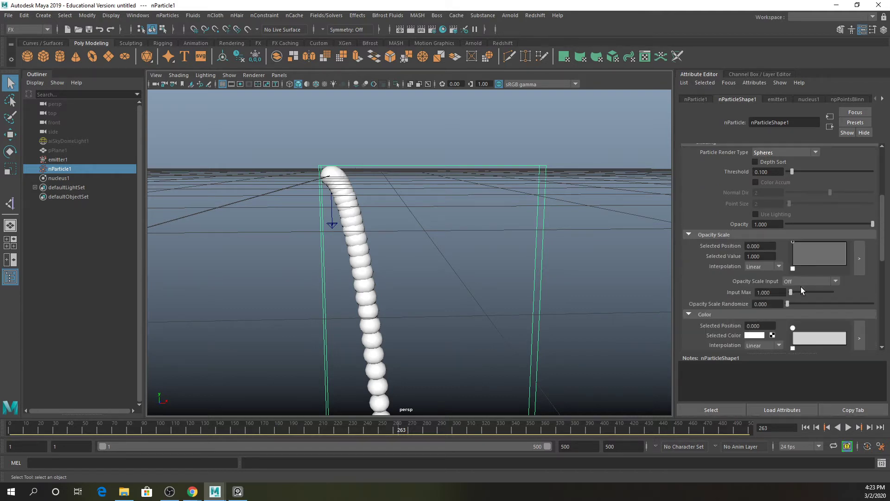
scroll(800, 288, down, 4)
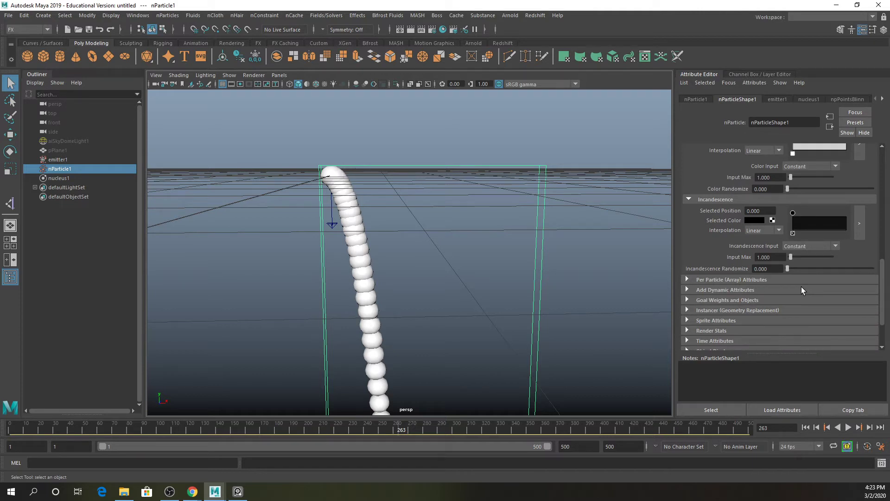
scroll(802, 288, up, 6)
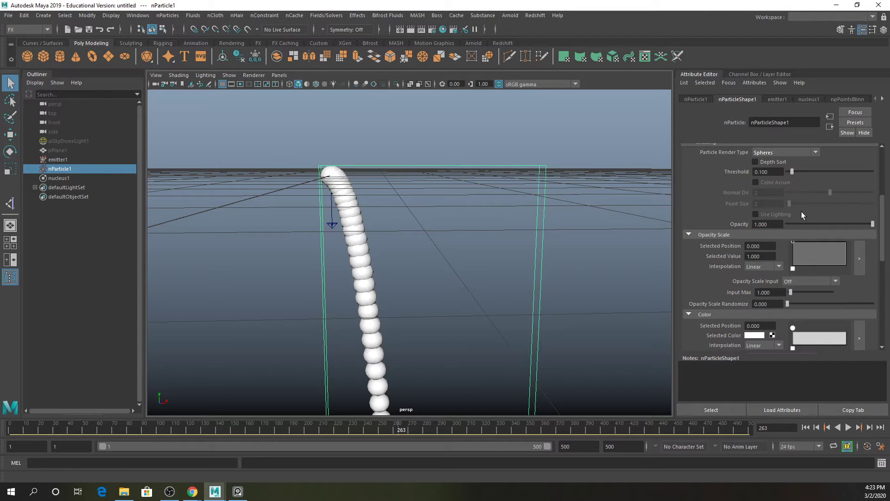
drag(791, 170, 791, 171)
click(73, 159)
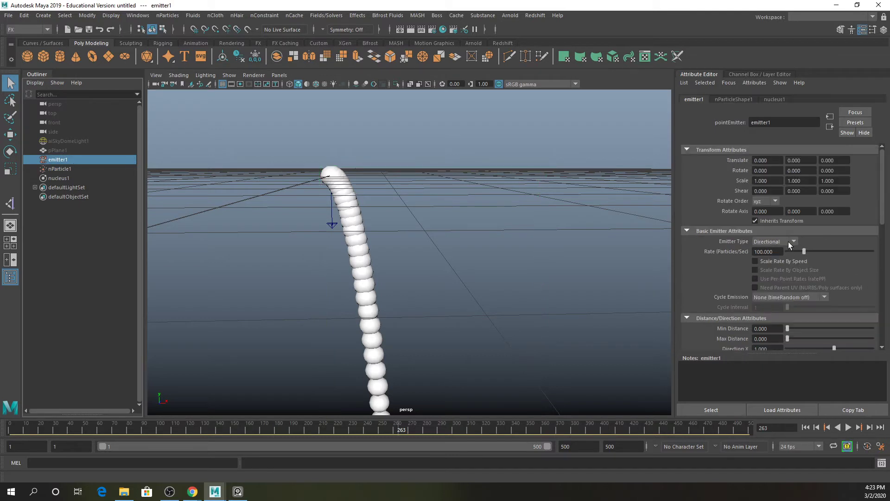
click(790, 242)
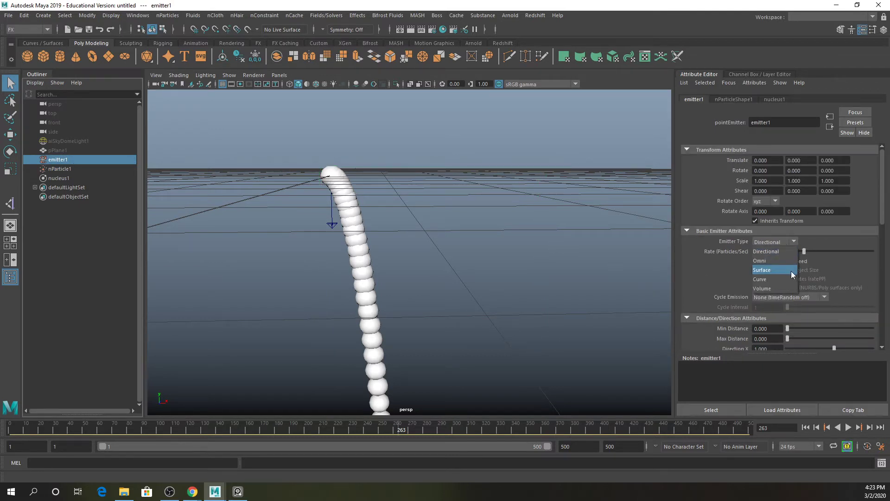
click(791, 271)
click(848, 427)
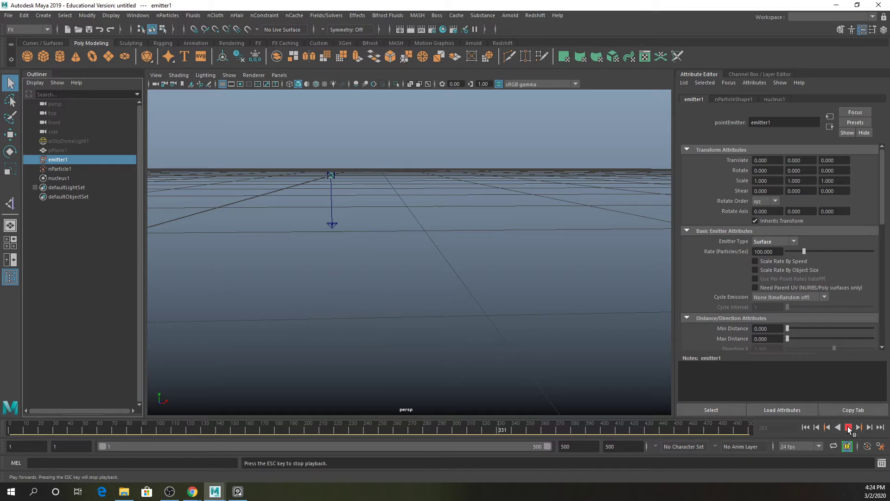
click(849, 427)
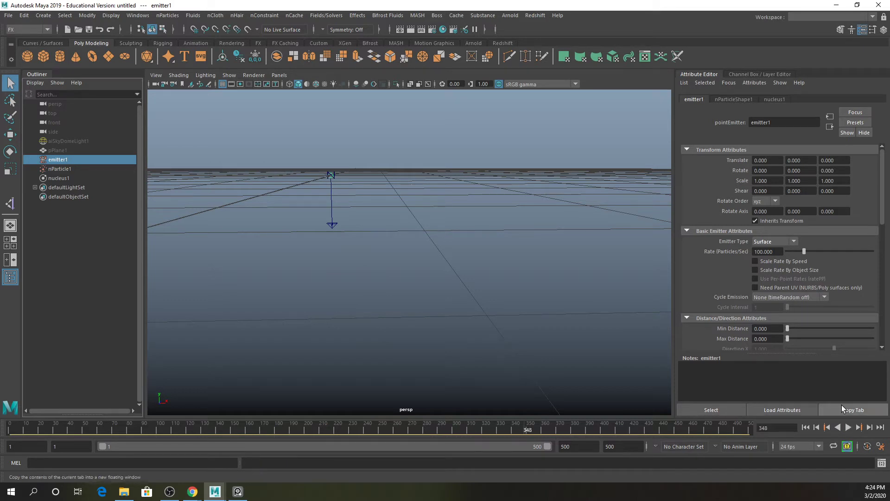
- Change the emitter type to Curve and play the simulation
click(773, 241)
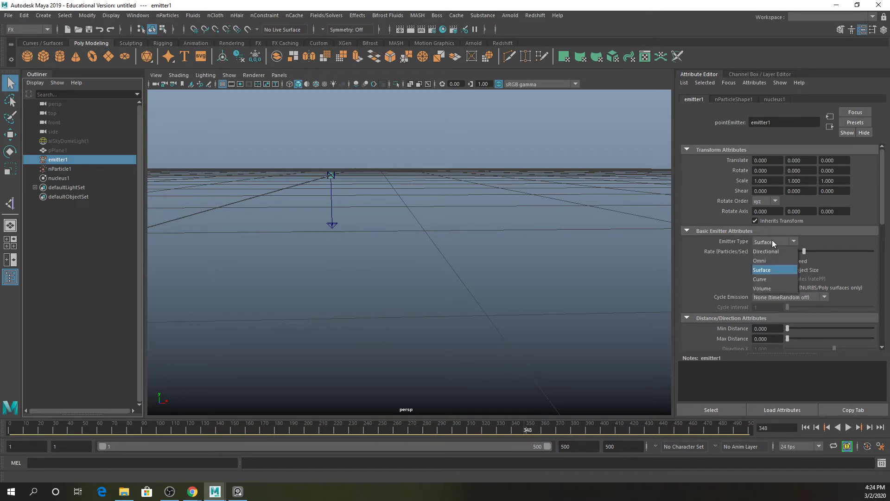
click(769, 280)
click(849, 427)
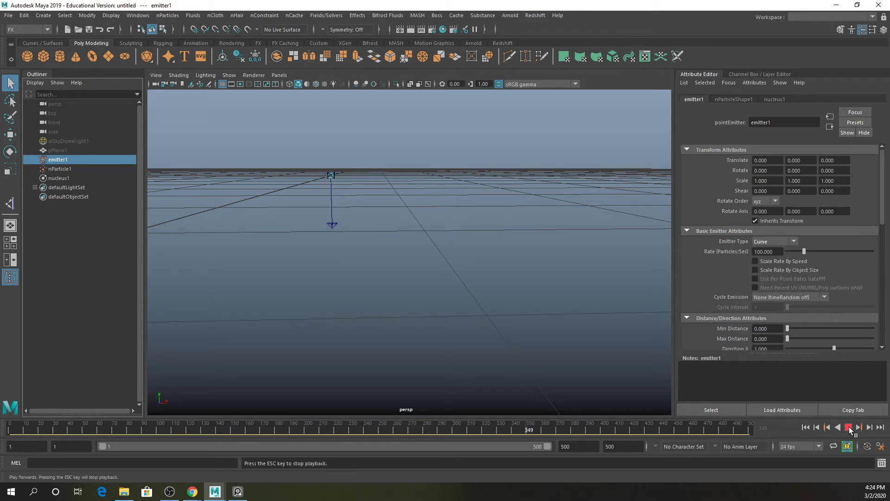
click(849, 428)
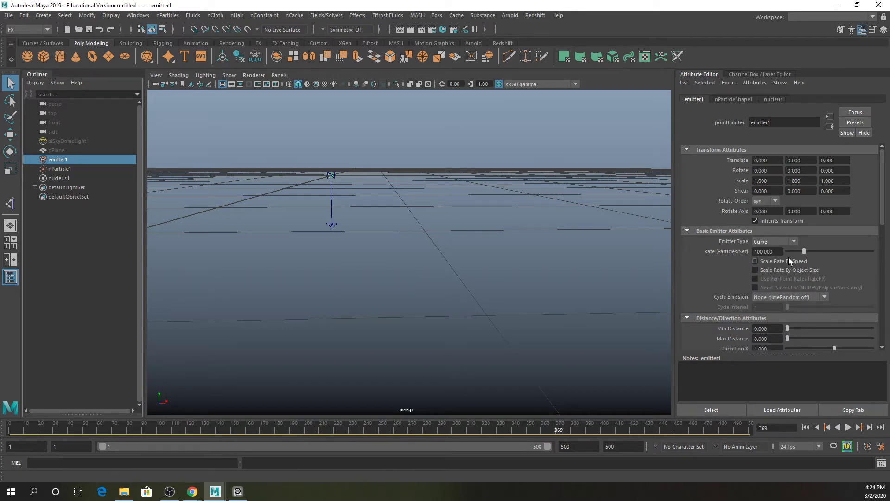
- Change the emitter type to Volume and play the simulation to watch the particles
click(780, 244)
click(777, 285)
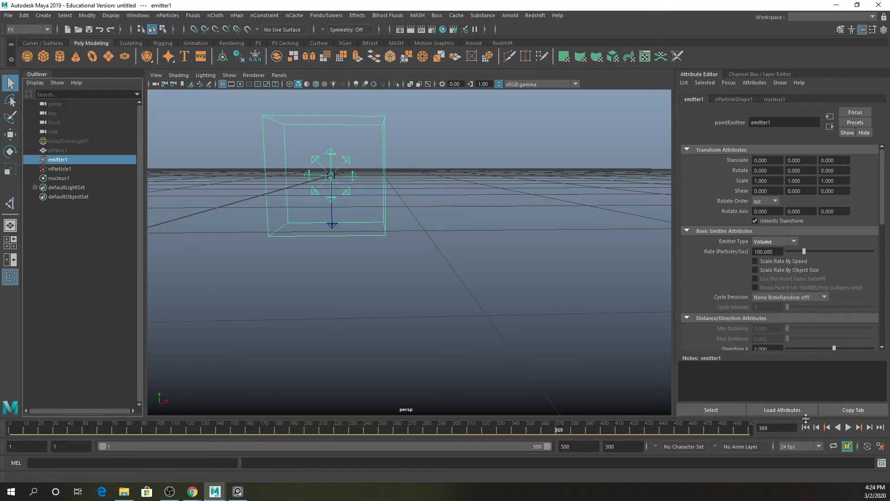
click(848, 428)
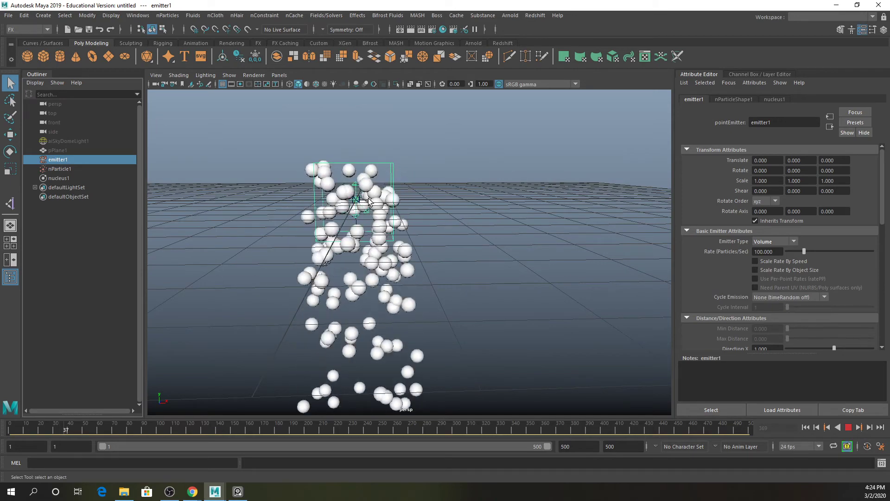
alt+drag(457, 223, 350, 222)
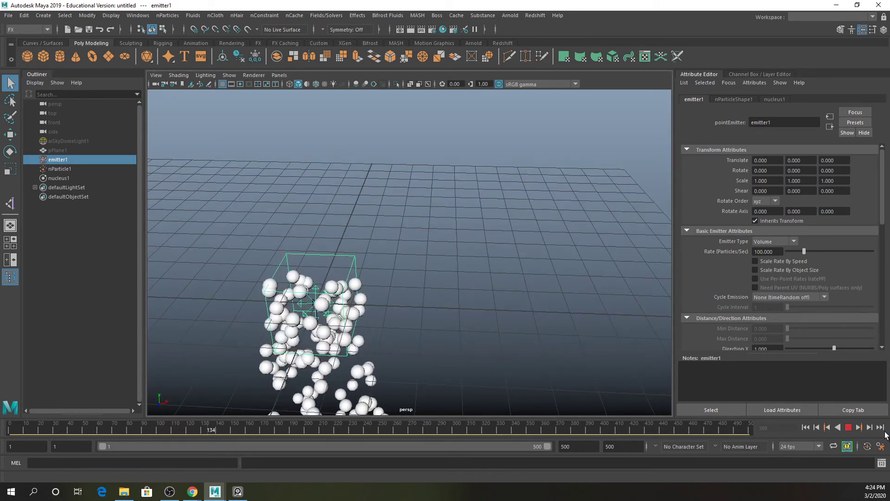
click(849, 427)
- Scale the volume emitter to about 6.98 in X and 7.59 in Z, replaying from the first frame
alt+drag(533, 301, 408, 296)
key(r)
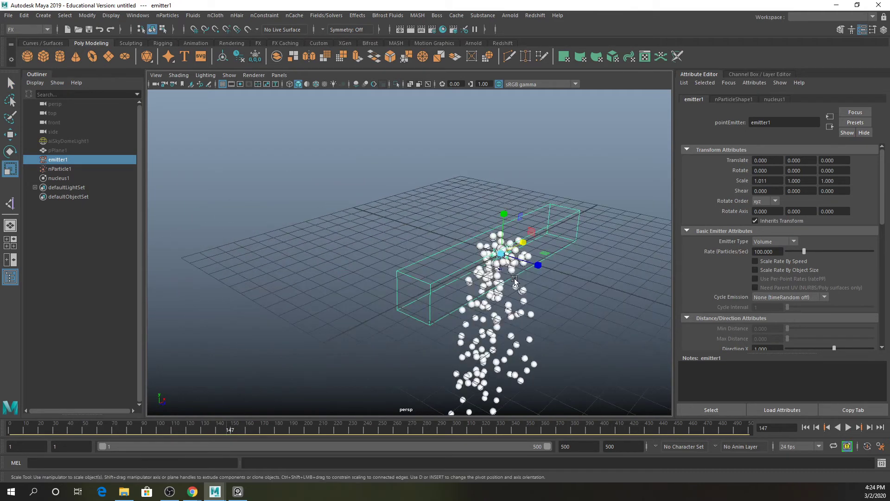
drag(537, 264, 626, 321)
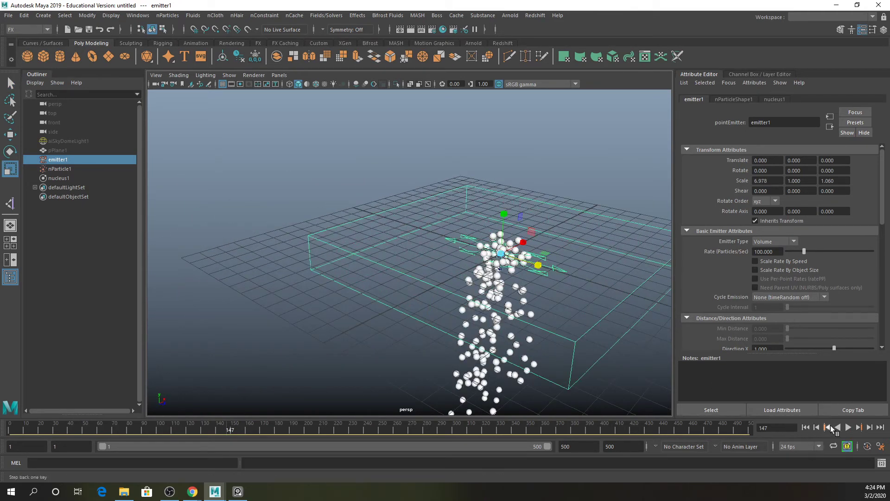
click(805, 427)
click(848, 427)
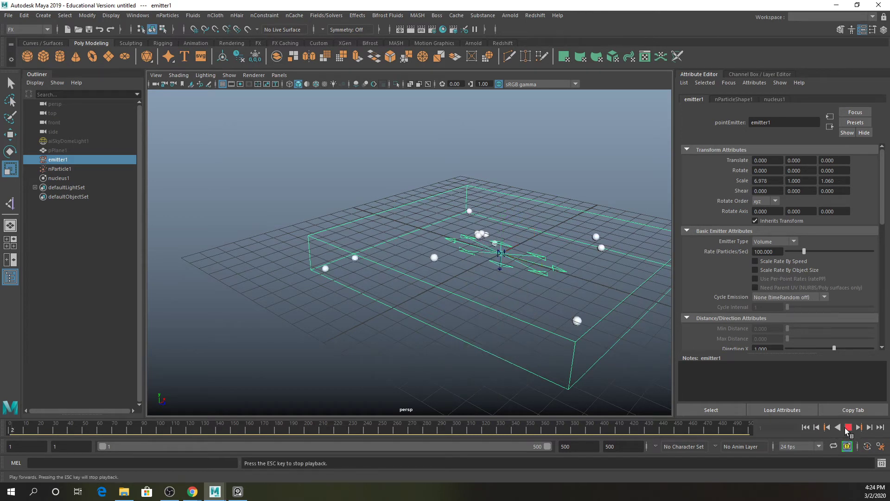
alt+drag(532, 344, 535, 279)
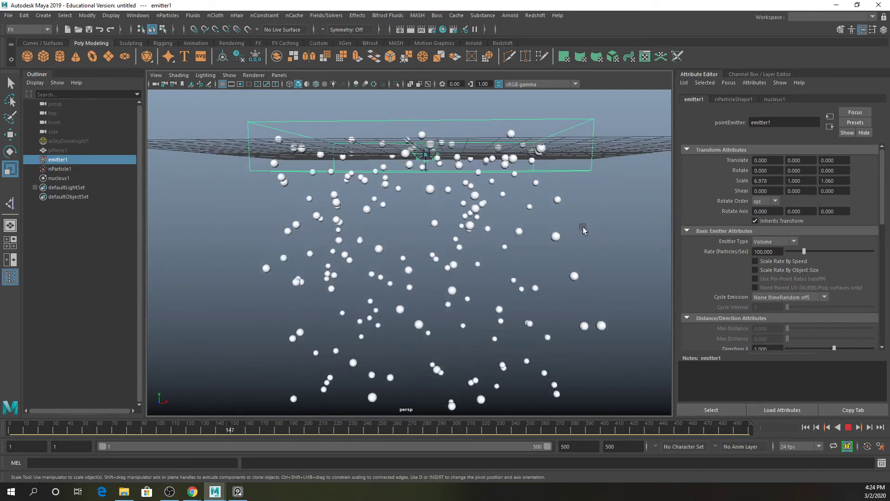
key(Escape)
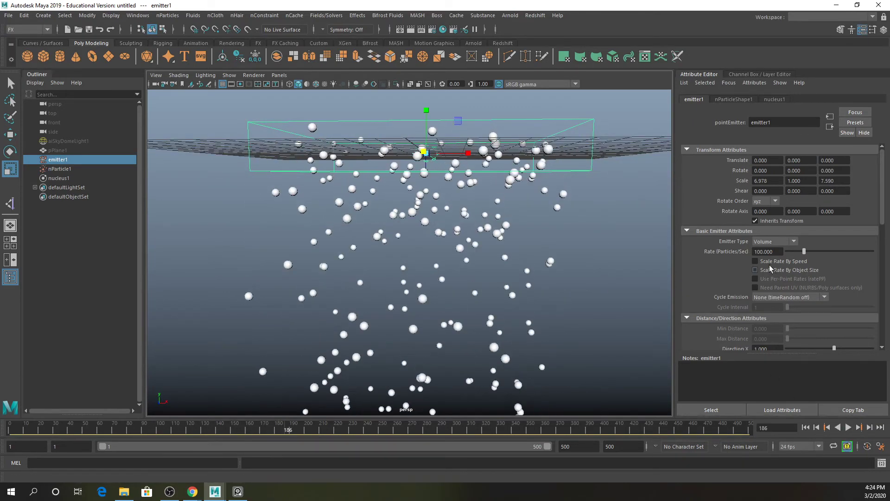
- Change the emitter type to Omni and play the simulation
click(766, 241)
click(760, 261)
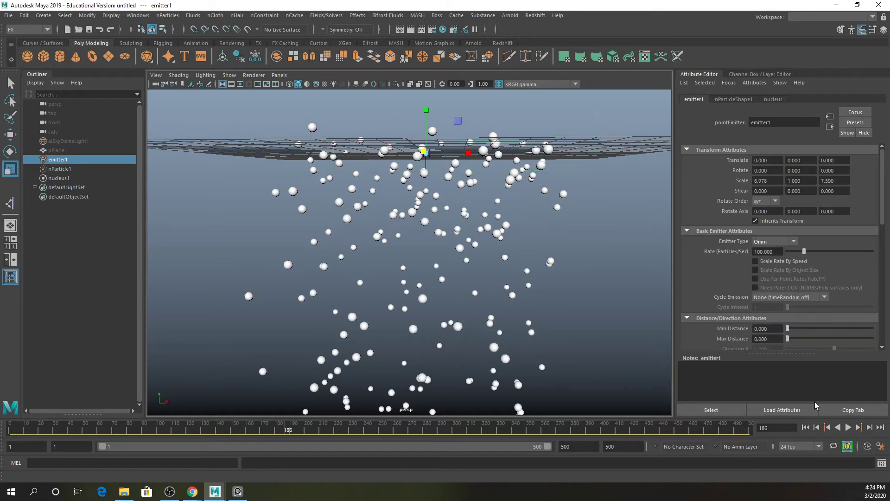
click(848, 427)
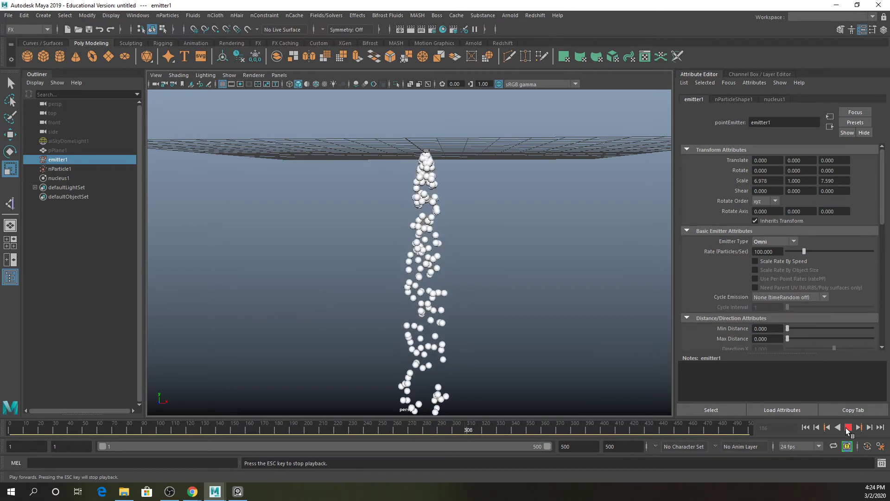
click(847, 428)
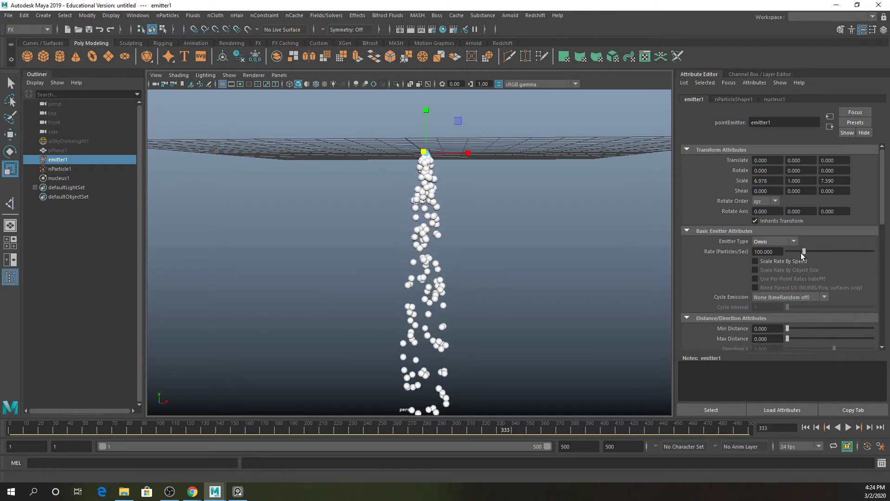
- Raise the emitter rate to about 296.7 particles per second and play the simulation
drag(804, 252, 838, 252)
click(848, 427)
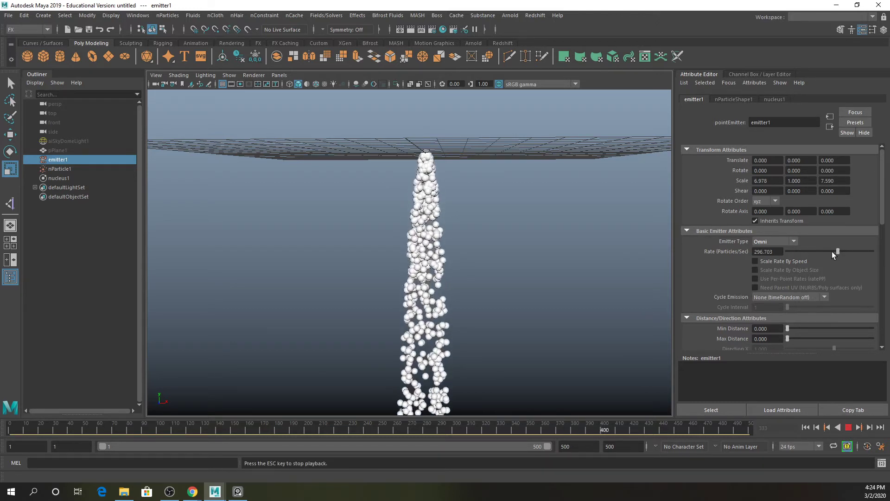
- Lower the emitter rate to 0 and undo the following rate adjustment
drag(832, 251, 780, 248)
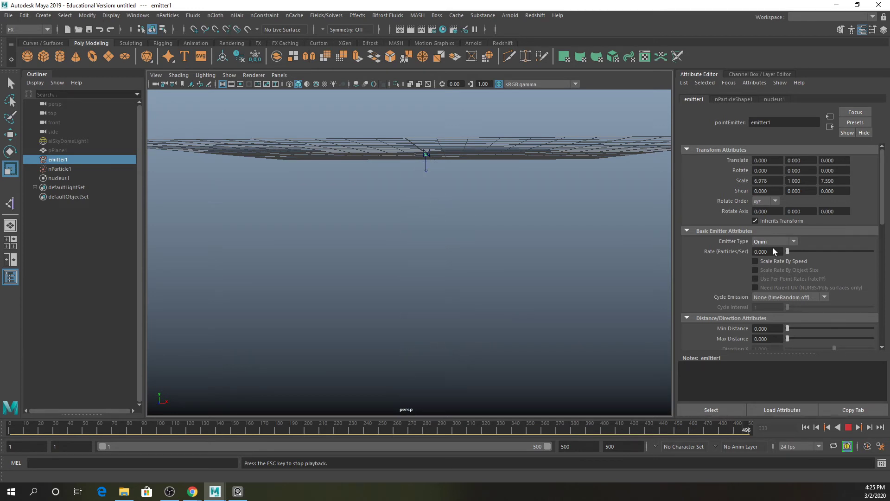
drag(787, 251, 874, 251)
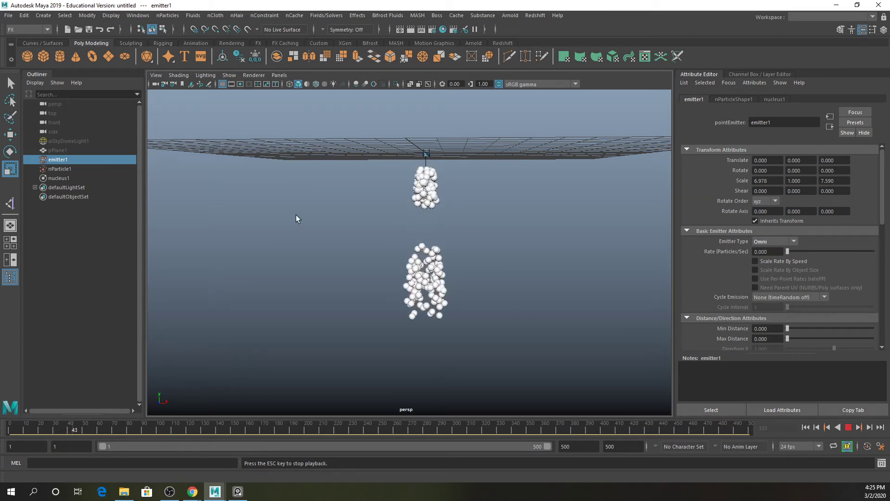
key(ctrl+z)
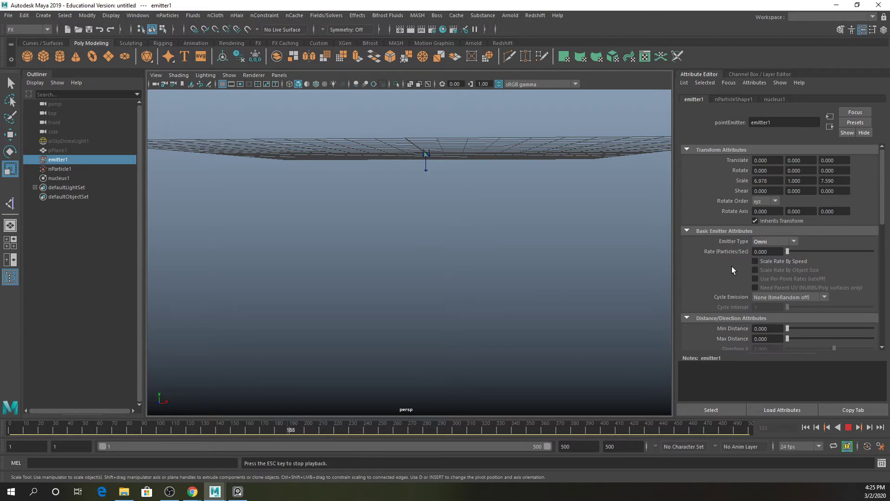
- Replay from the first frame, setting the emitter rate to about 71.4 particles per second and Min Distance to about 5.9
scroll(731, 266, down, 5)
click(848, 427)
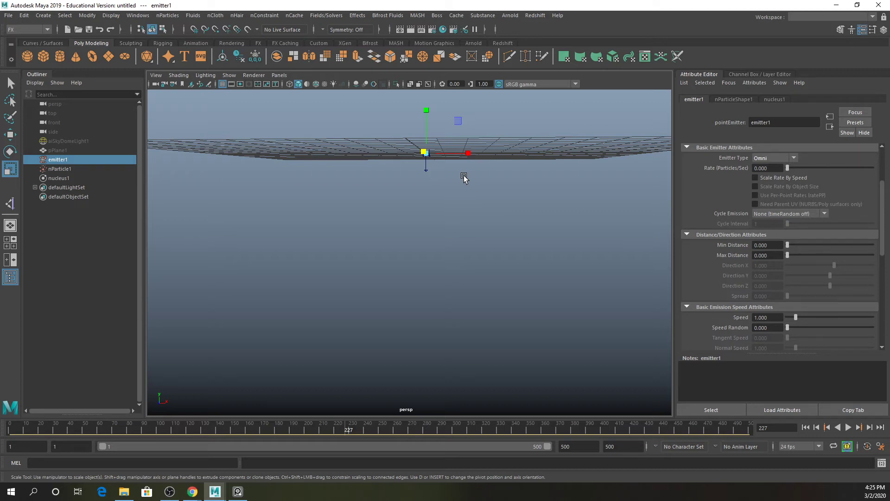
alt+drag(457, 194, 460, 222)
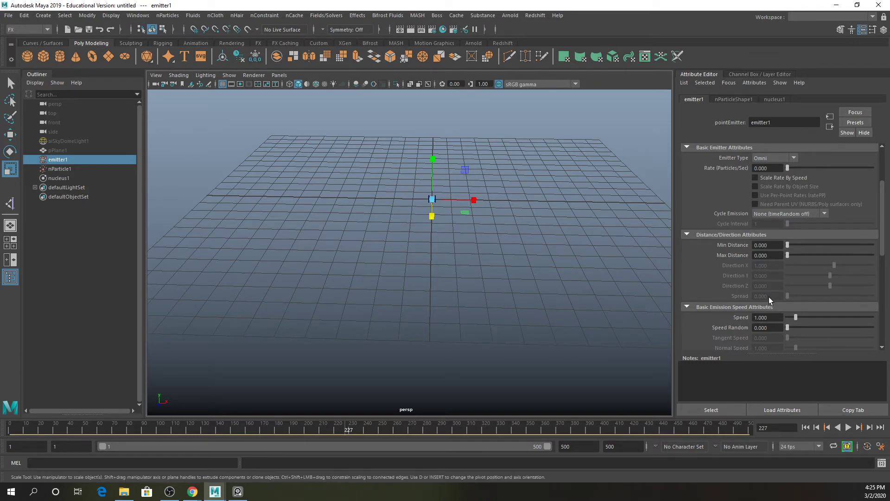
scroll(769, 297, down, 2)
click(848, 428)
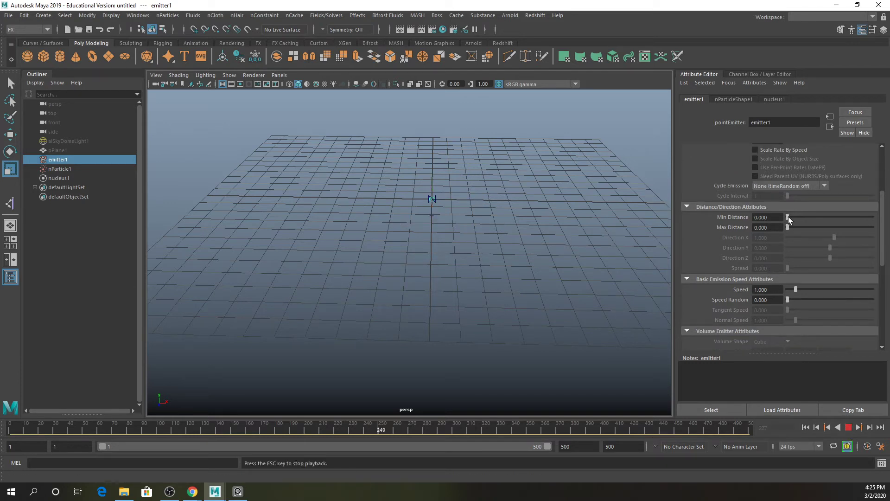
click(806, 427)
scroll(798, 230, up, 2)
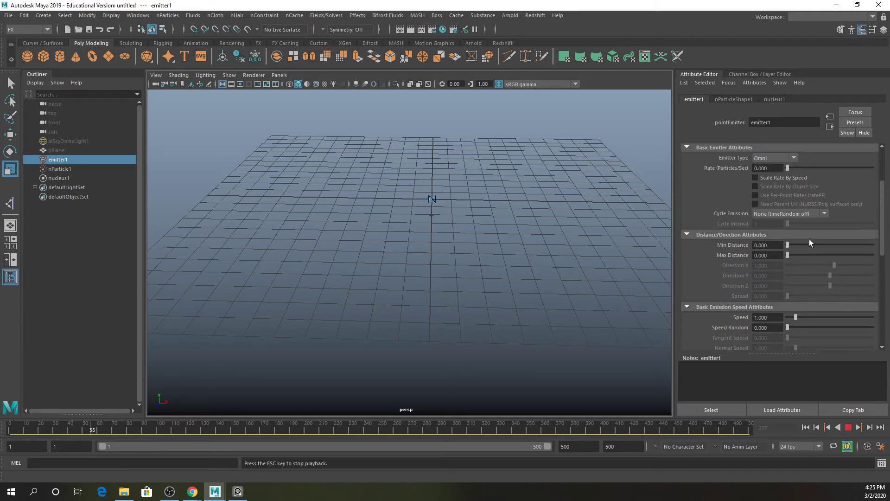
drag(788, 168, 800, 168)
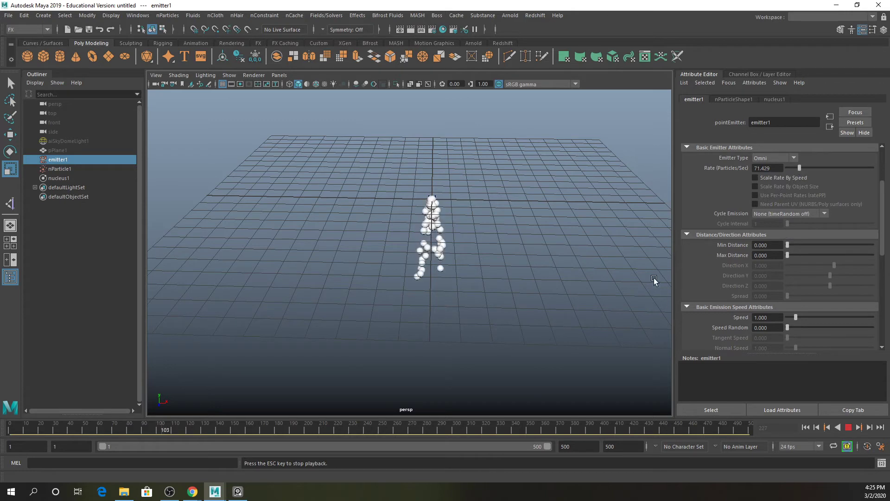
drag(787, 246, 837, 246)
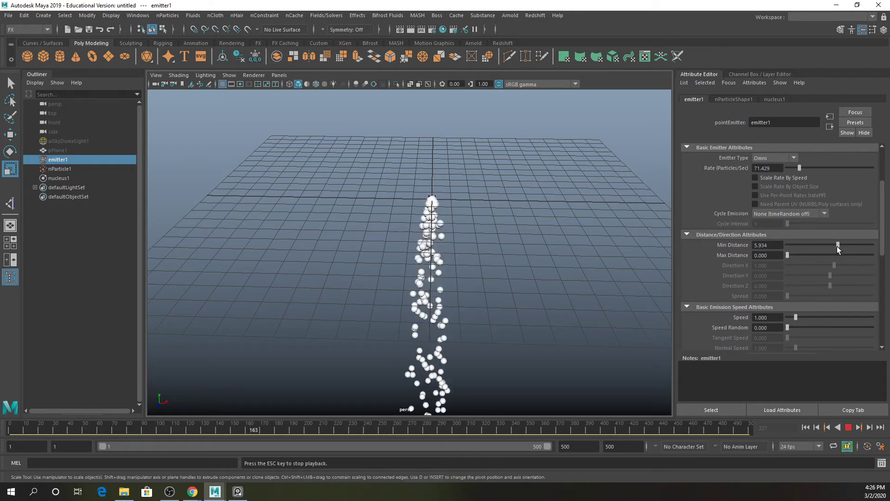
- Replay the simulation from the first frame with Min Distance about 2.5 and Max Distance 10
click(848, 427)
click(805, 427)
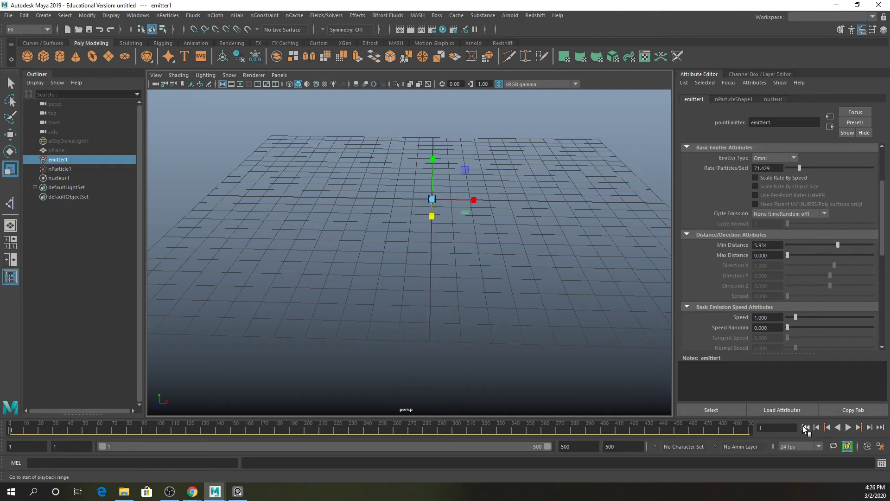
drag(846, 255, 797, 245)
click(848, 428)
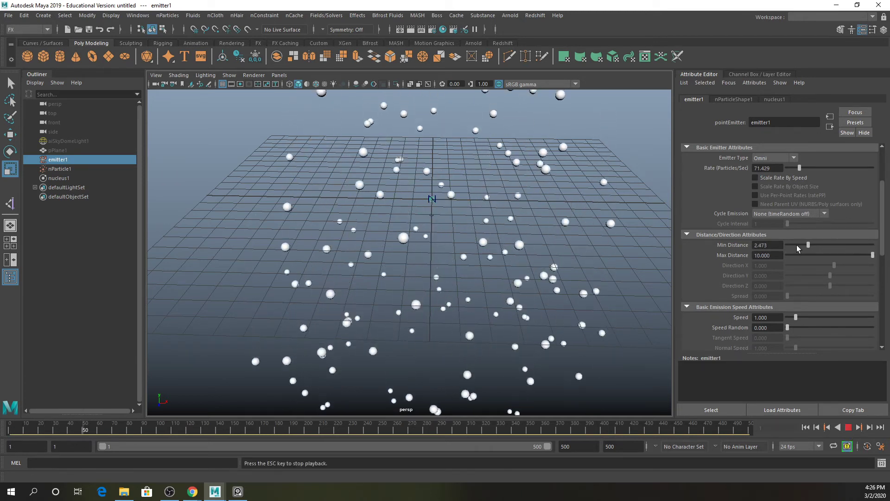
- Lower Max Distance to about 5.3, then bring both Min and Max Distance down to 0
drag(873, 255, 831, 260)
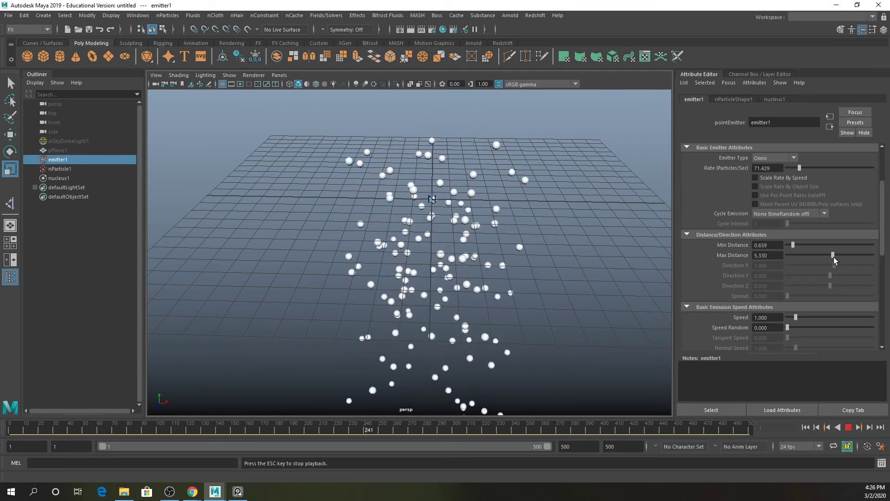
drag(833, 257, 777, 246)
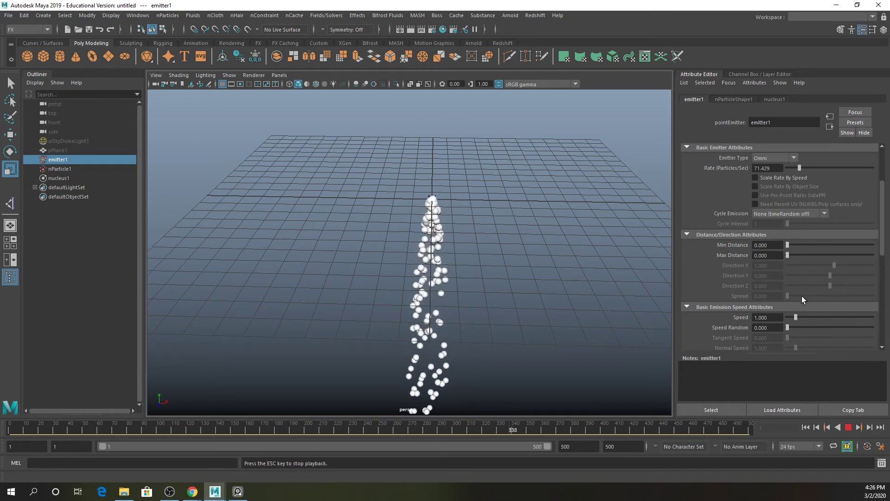
- Raise the emission Speed to 10 and then to 100 while watching the particles spread
drag(797, 318, 889, 330)
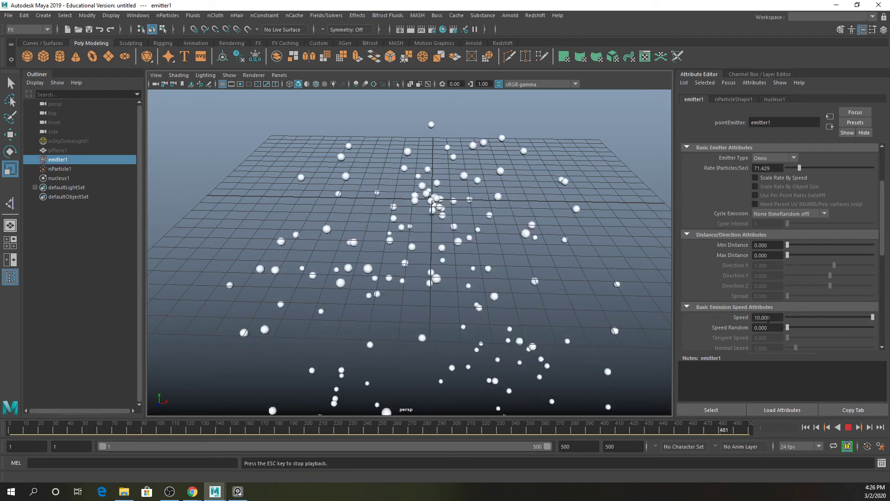
drag(773, 318, 688, 322)
text(100)
key(Return)
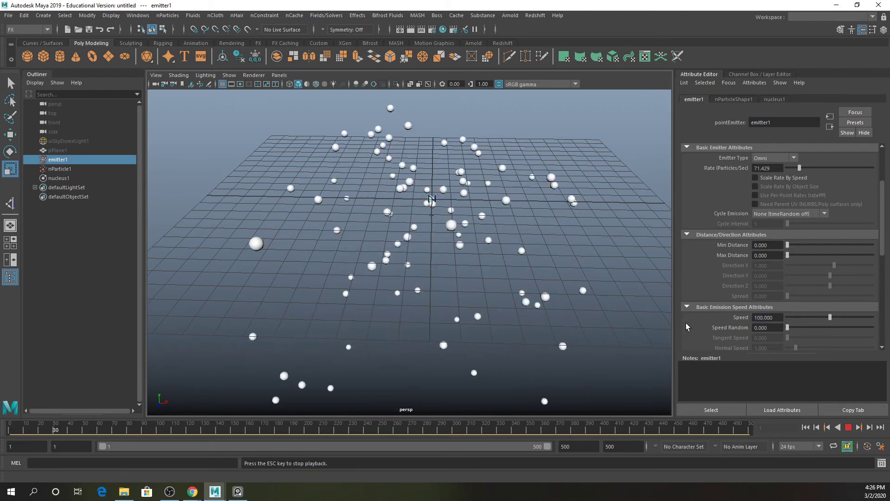
scroll(500, 219, down, 5)
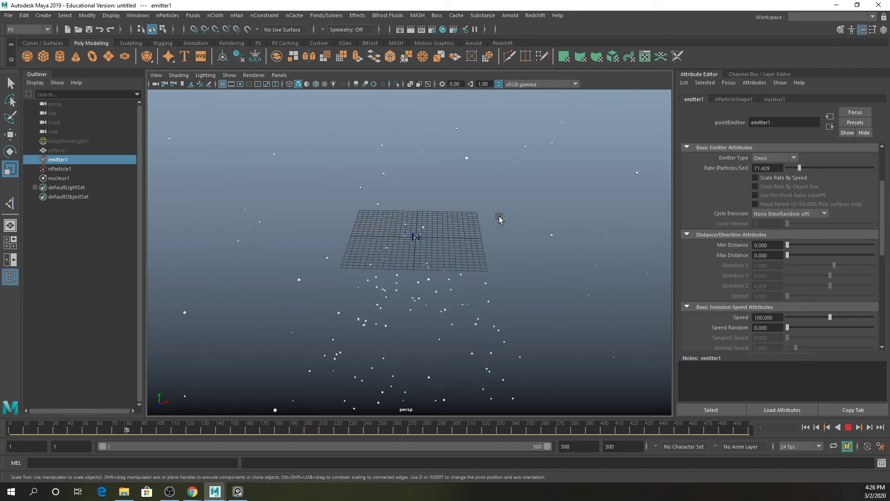
scroll(499, 219, up, 5)
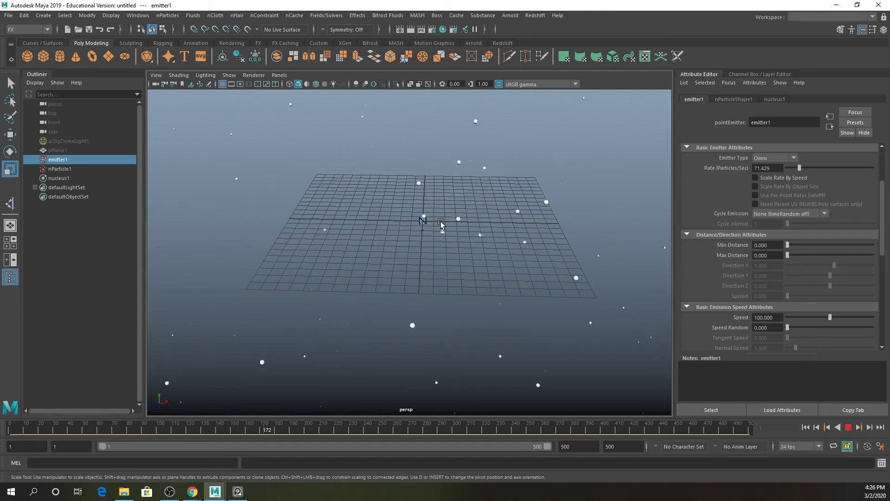
scroll(473, 235, down, 4)
scroll(474, 236, down, 8)
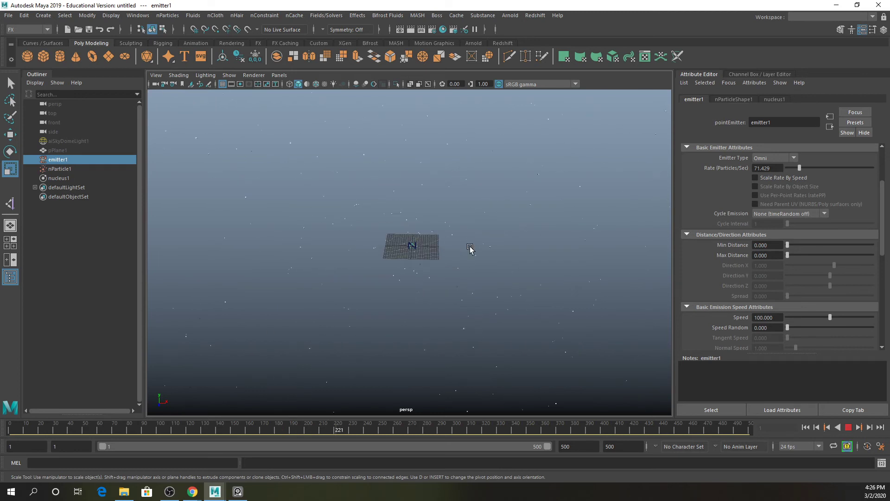
scroll(470, 248, up, 7)
scroll(470, 248, up, 6)
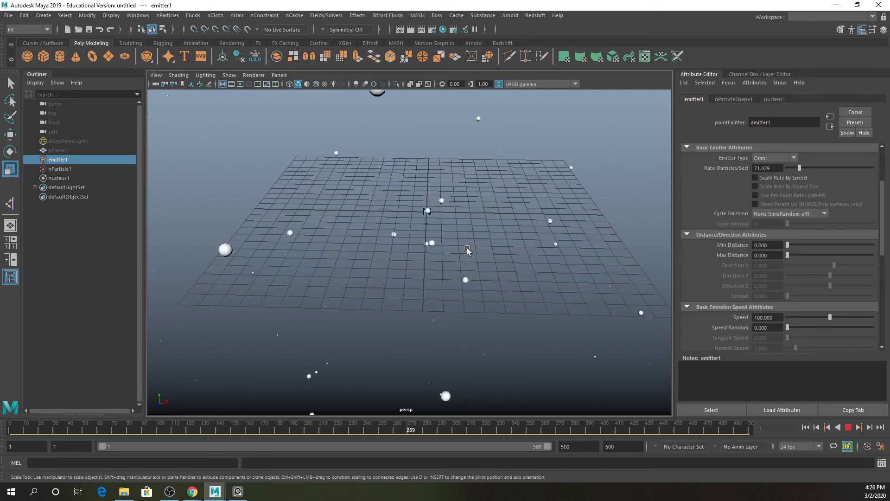
scroll(807, 313, down, 4)
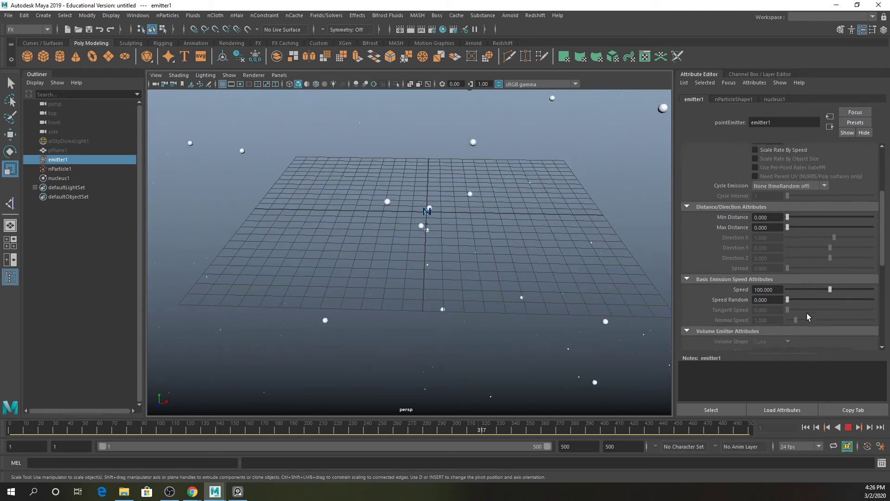
- Stop playback and browse the emitter and nParticle attributes
click(848, 427)
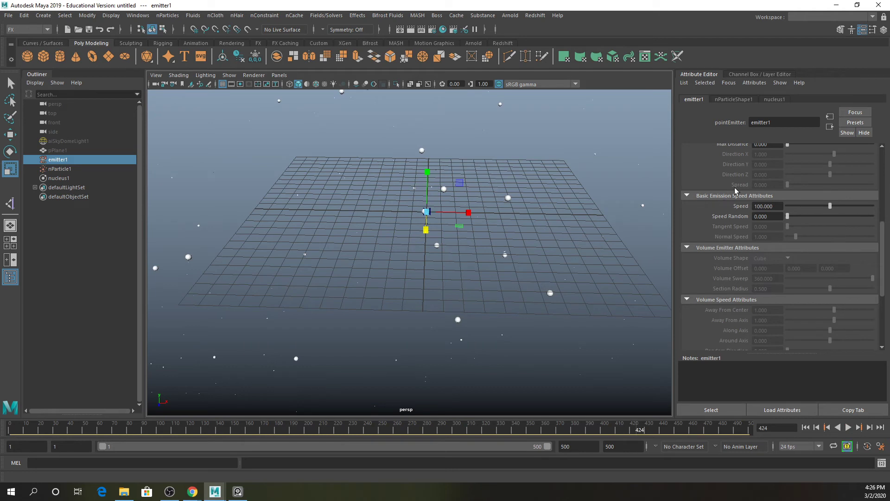
scroll(823, 237, down, 5)
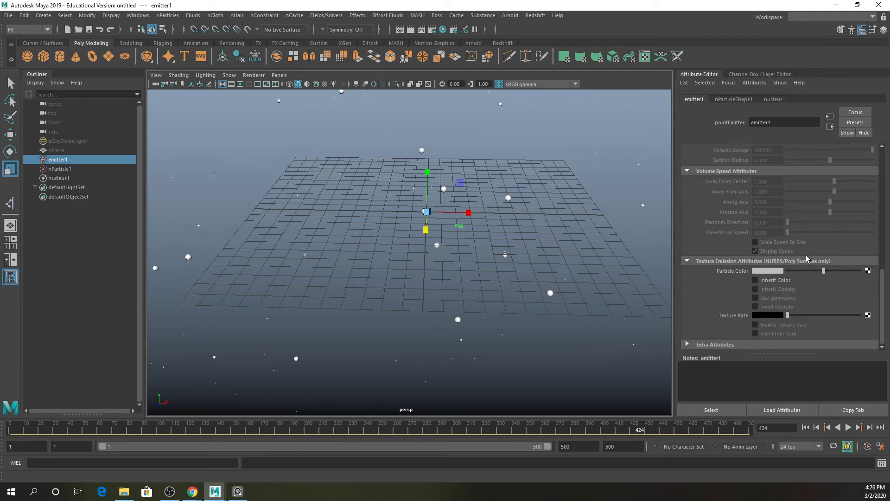
scroll(798, 258, up, 9)
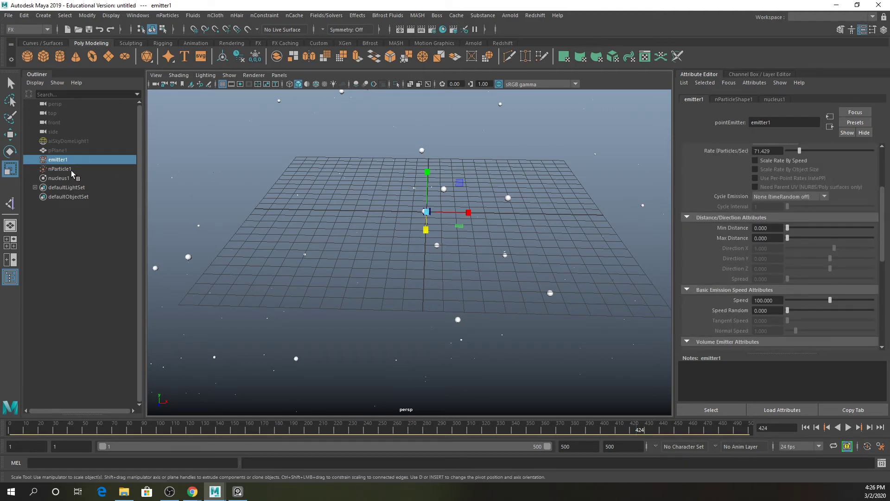
click(59, 169)
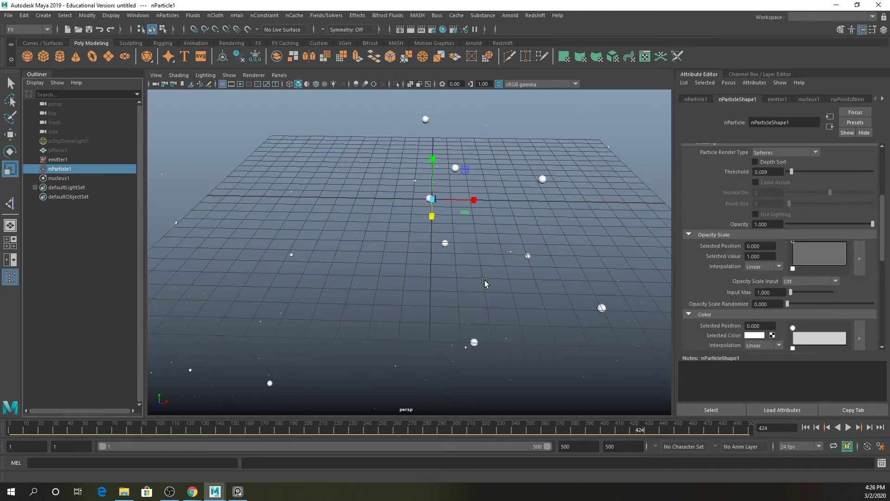
scroll(787, 251, up, 5)
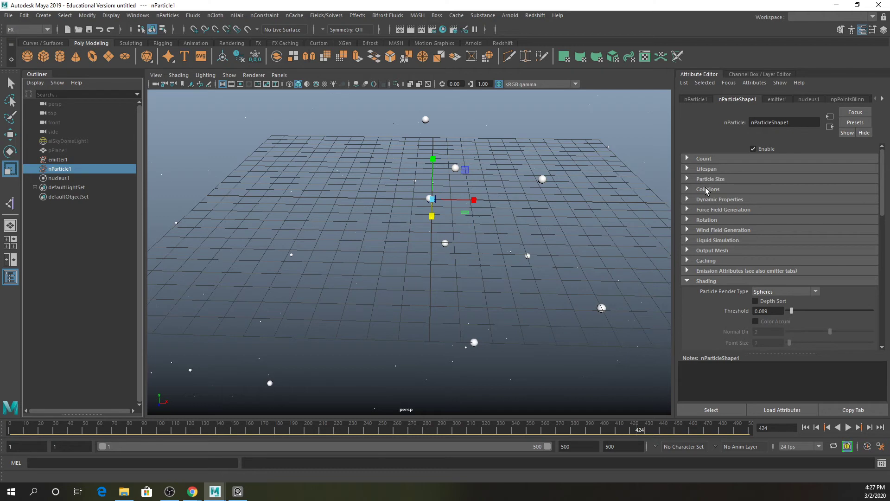
click(81, 160)
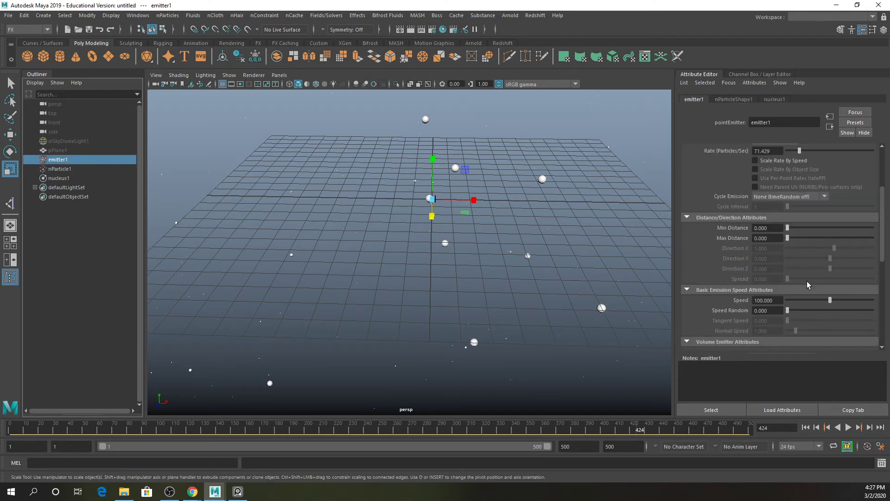
- Set the emitter's emission Speed back to 1 and play the simulation
scroll(807, 285, down, 3)
click(764, 245)
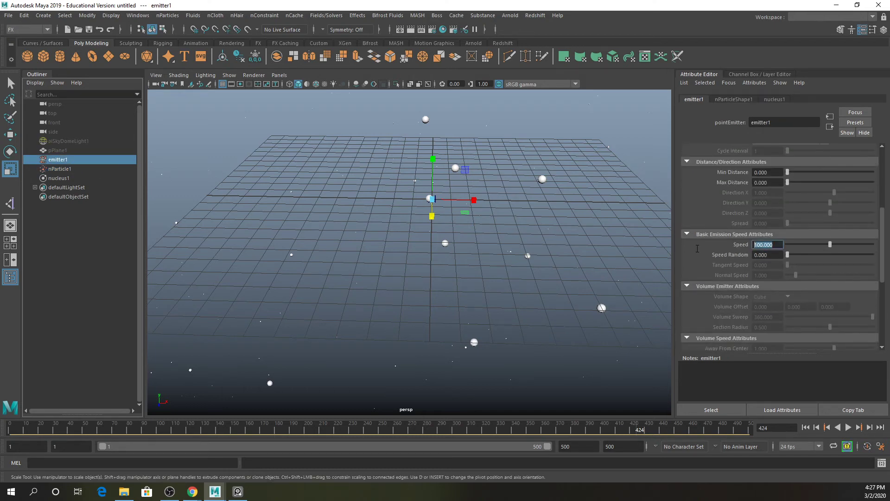
text(1)
key(Return)
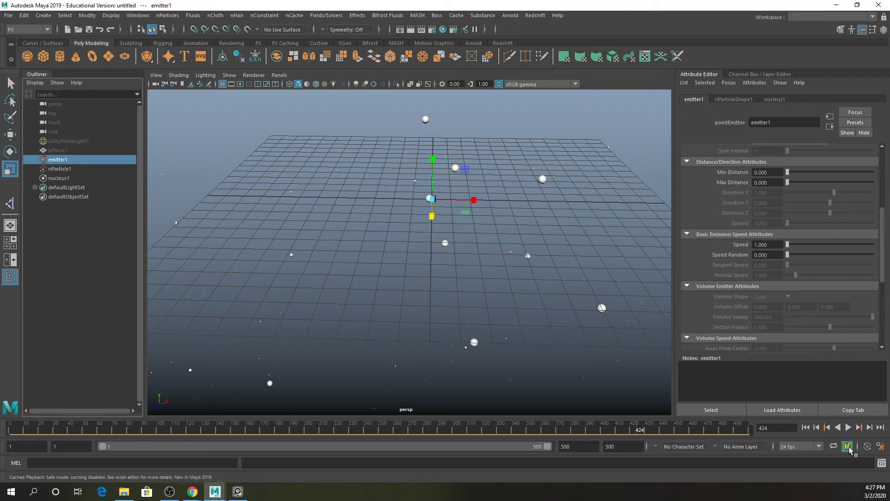
click(848, 428)
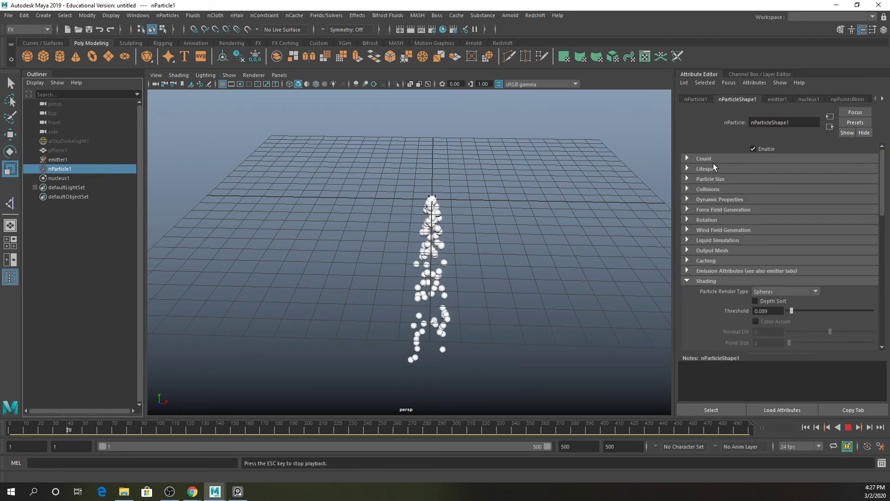
- Set the nParticle Lifespan Mode to Constant with a lifespan of 1 and play the simulation
click(711, 159)
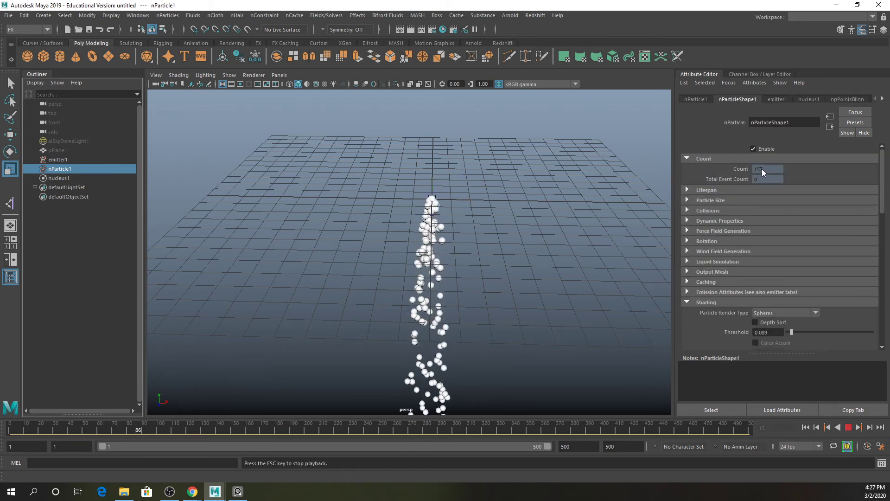
click(848, 428)
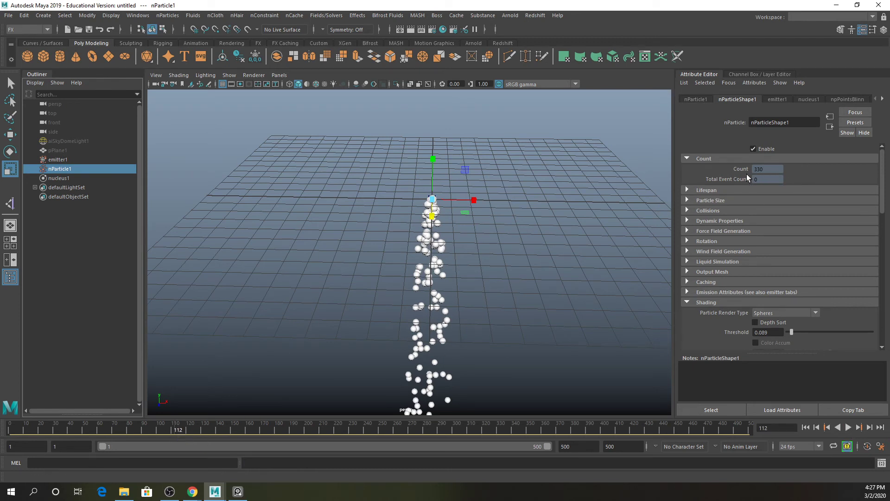
click(723, 191)
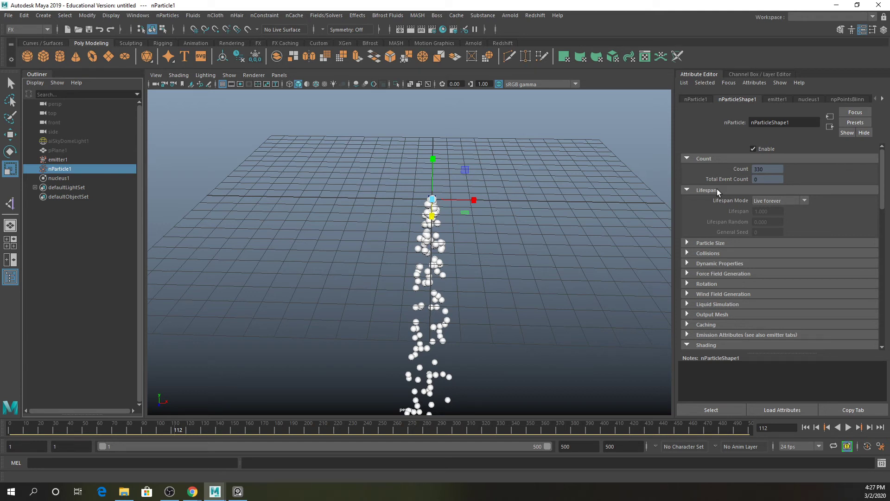
click(769, 200)
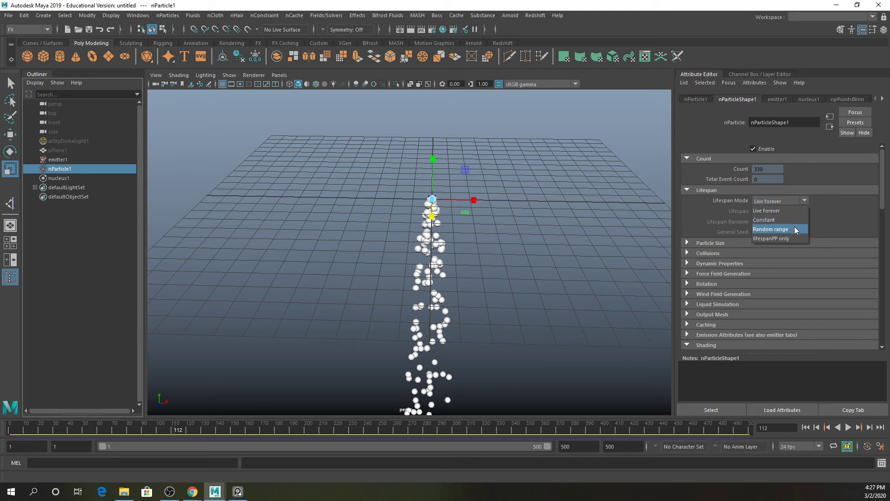
click(778, 219)
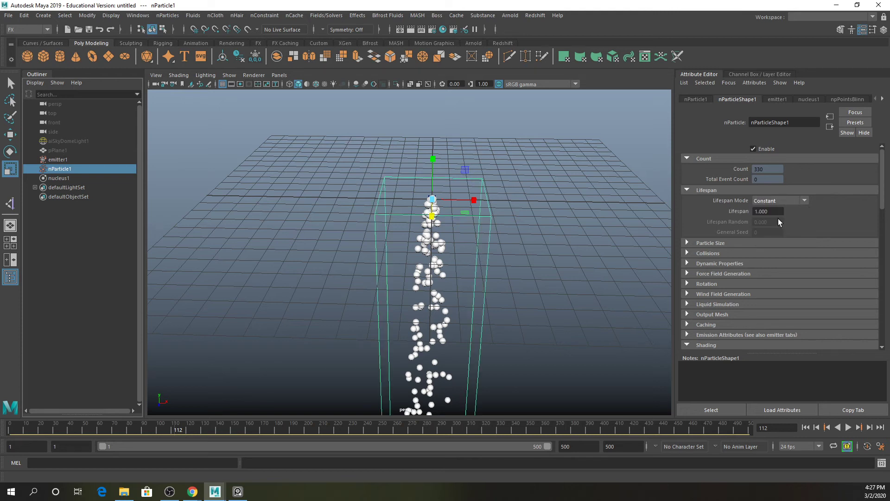
click(767, 211)
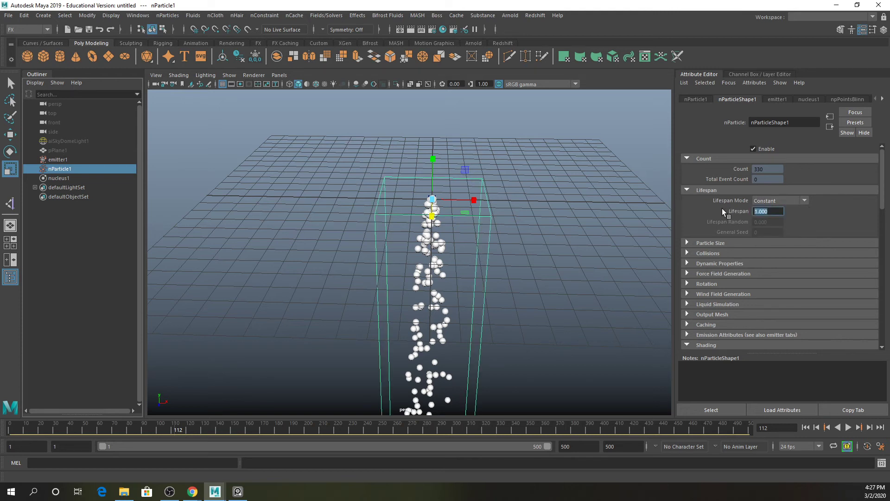
click(849, 427)
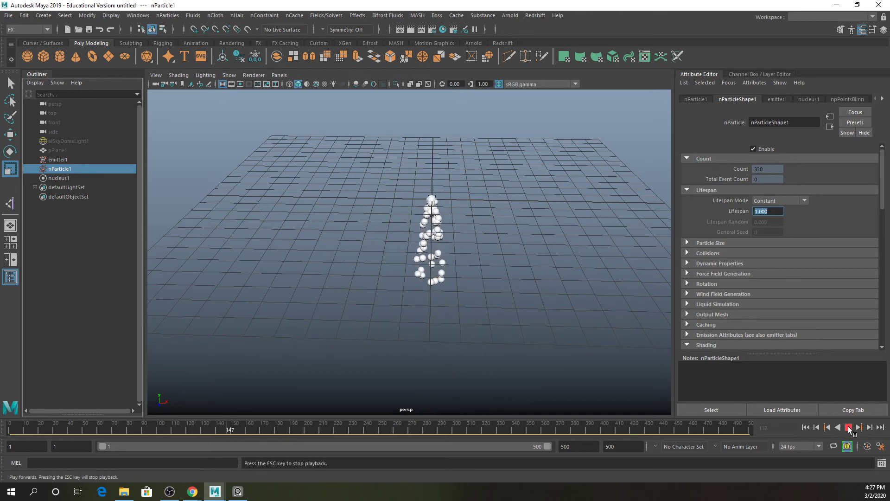
- Replay the simulation from the first frame, viewing the particles from a lower angle
click(848, 427)
click(806, 427)
alt+drag(524, 354, 533, 312)
click(849, 427)
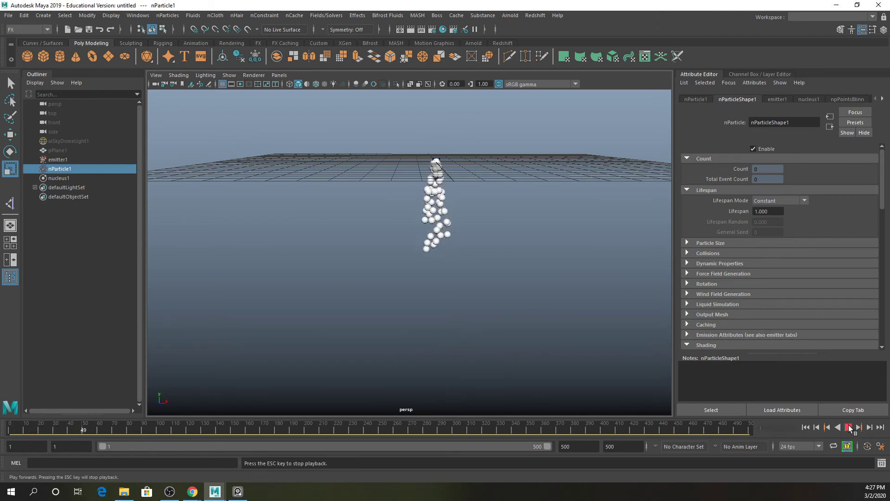
click(849, 427)
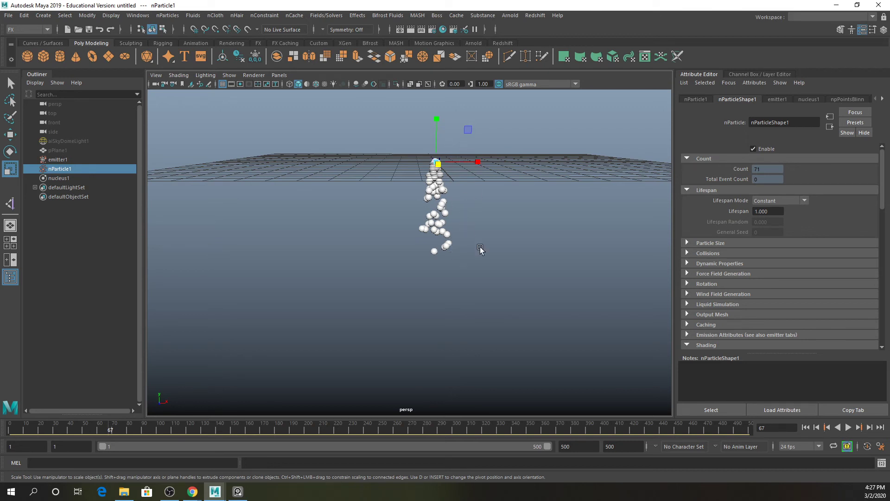
- Switch Lifespan Mode to Random range, set Lifespan Random to 1, and play the simulation
click(786, 200)
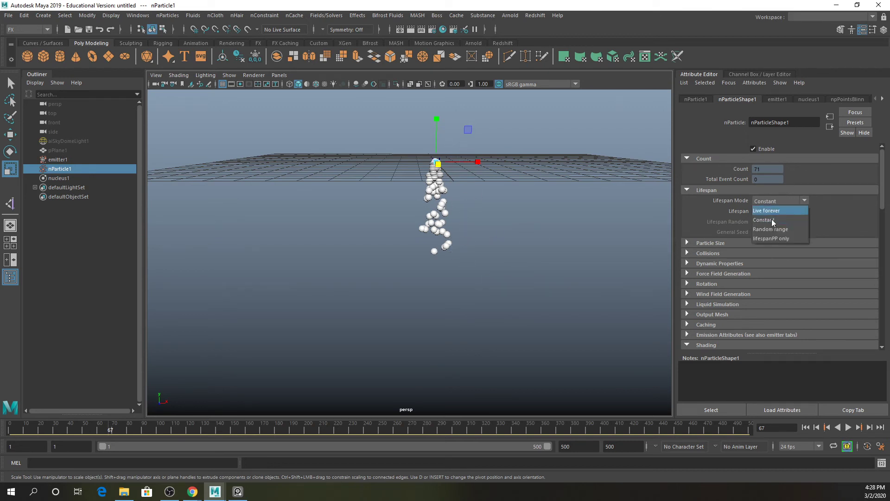
click(770, 229)
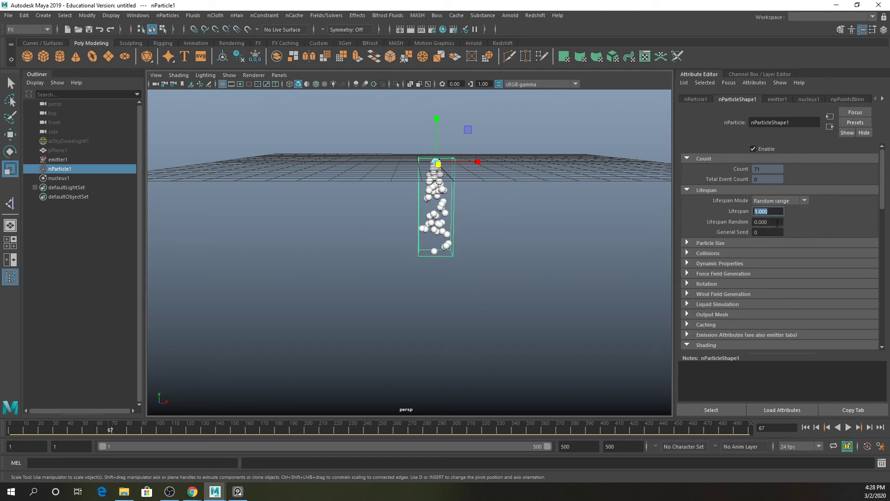
click(777, 223)
text(1)
key(Tab)
click(849, 427)
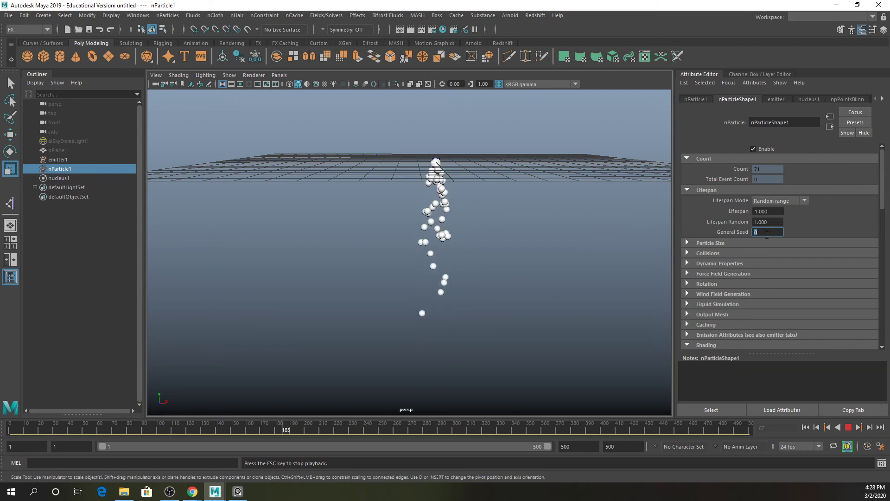
- Set the General Seed to 2, stop playback, and enlarge the particle Radius to about 2.86
text(2)
key(Return)
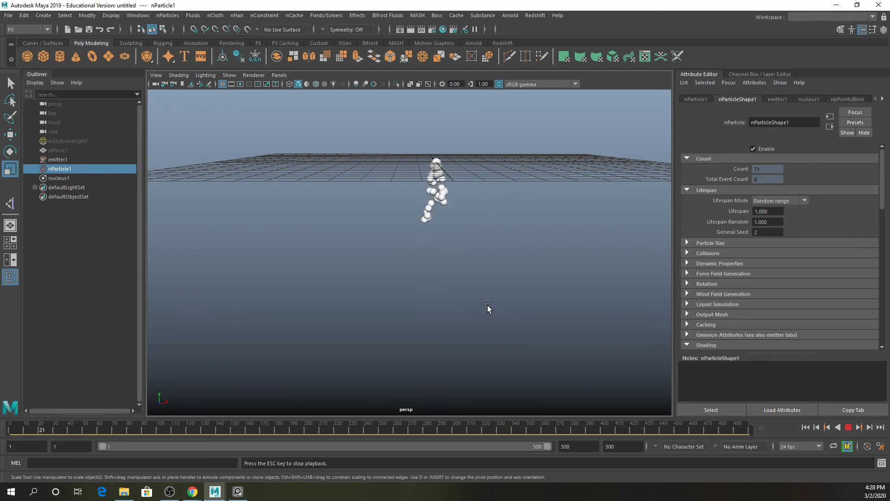
key(Escape)
click(712, 242)
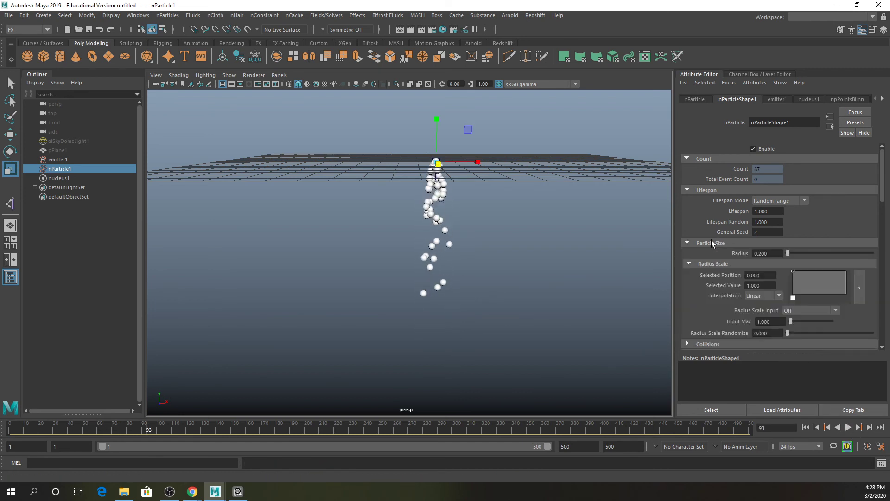
drag(787, 255, 799, 257)
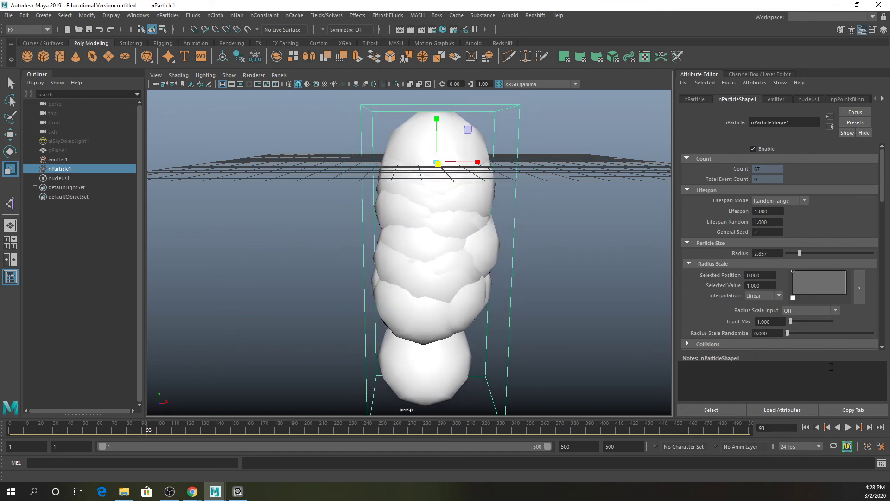
- Play and stop the simulation, shrink the particle Radius to about 0.33, and open the Collisions section
click(848, 427)
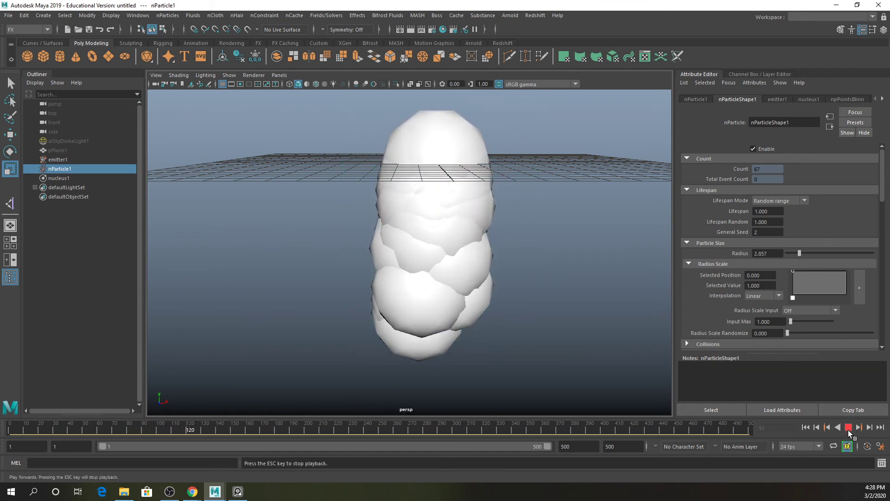
click(848, 427)
drag(800, 252, 789, 257)
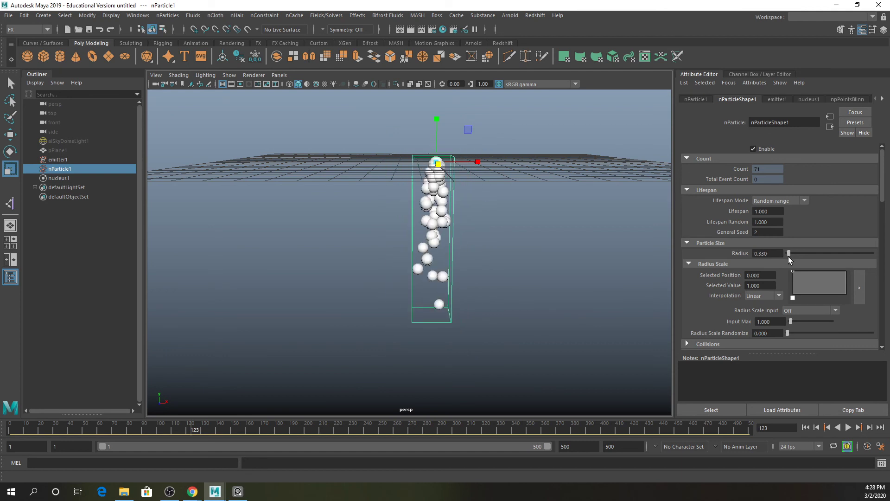
click(755, 254)
scroll(806, 277, down, 2)
click(721, 288)
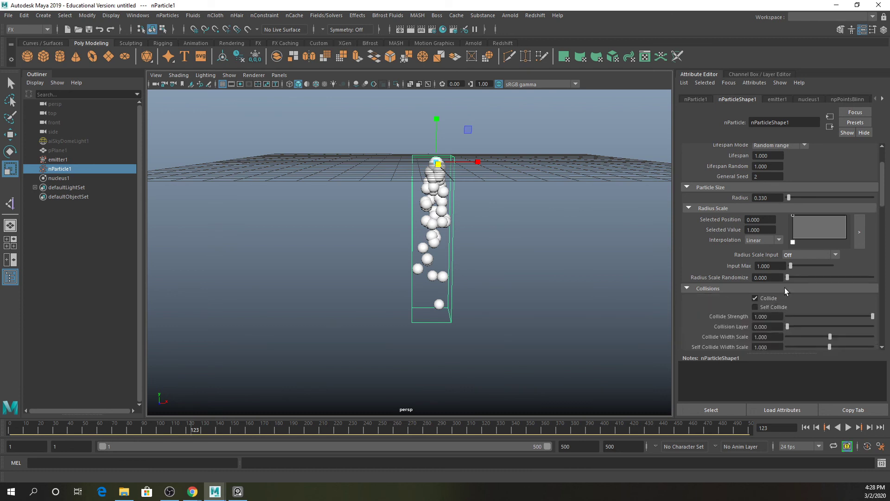
- Play the simulation and turn on Self Collide for the nParticles
click(848, 427)
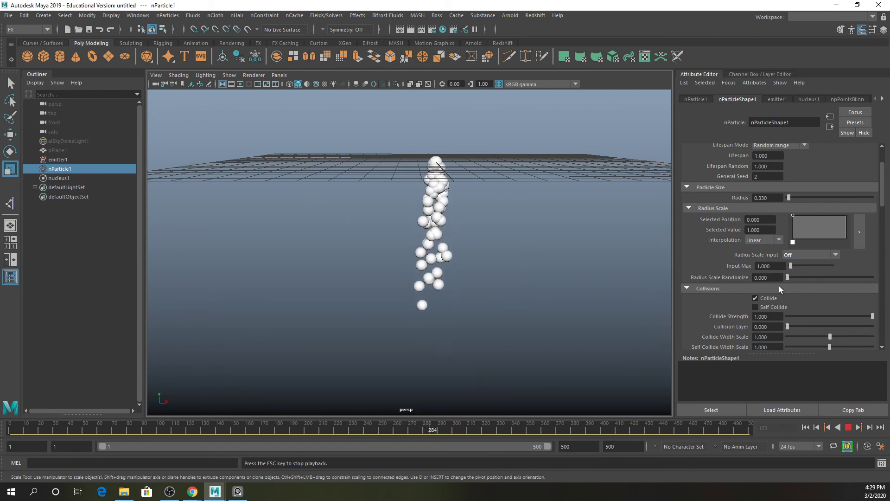
click(763, 308)
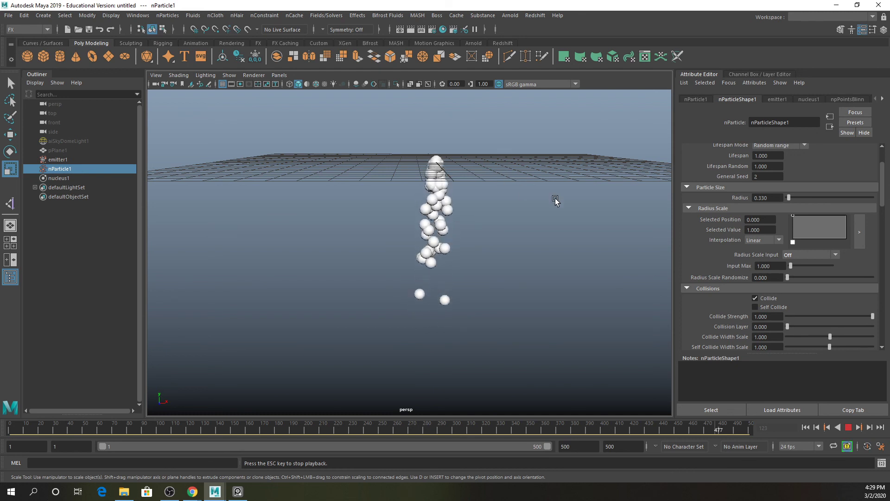
click(771, 306)
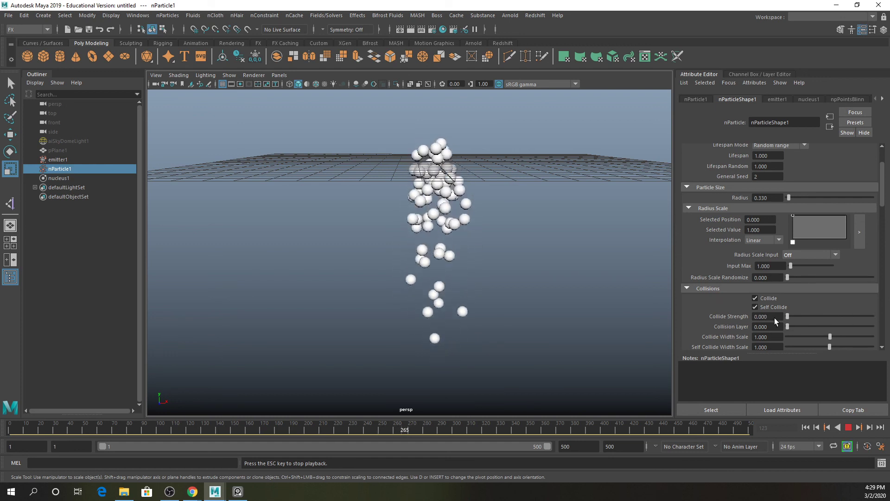
- Open the Dynamic Properties section of the nParticle attributes and stop playback
scroll(788, 326, down, 4)
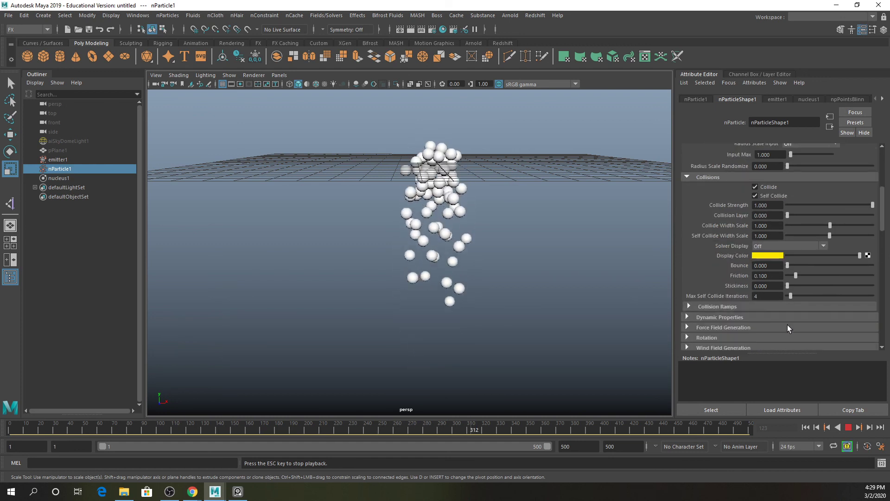
scroll(737, 304, down, 2)
click(700, 261)
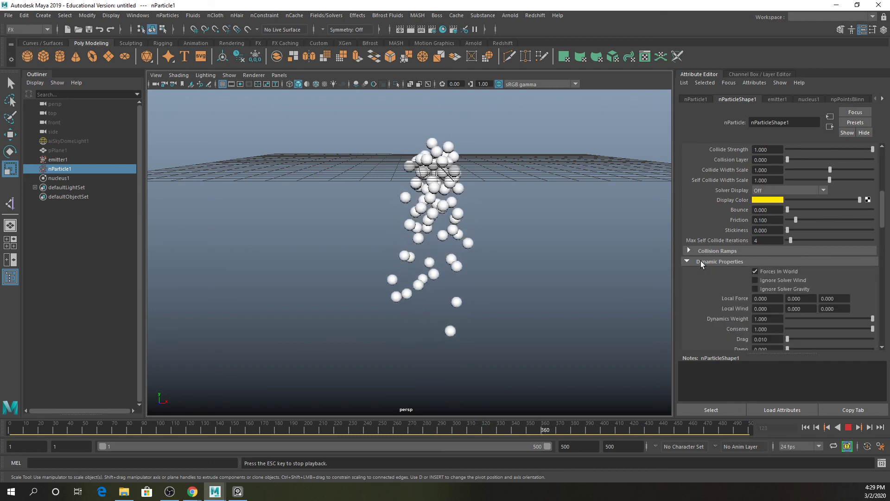
scroll(827, 280, down, 2)
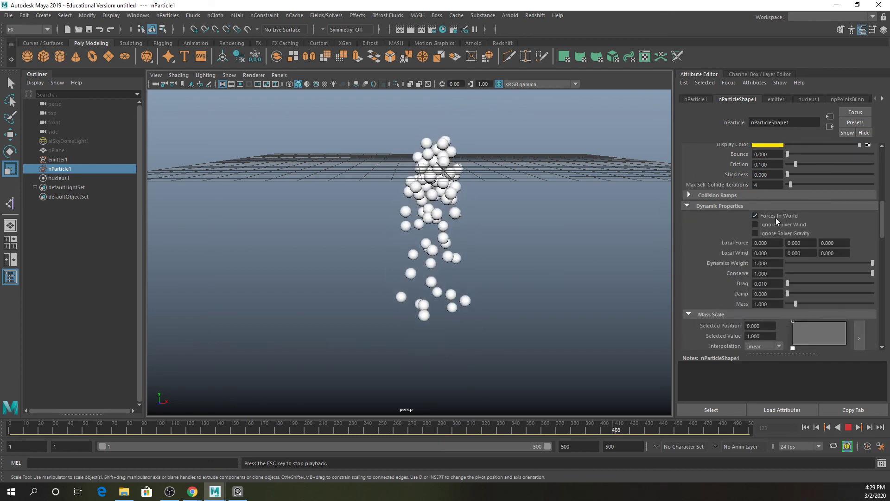
click(849, 427)
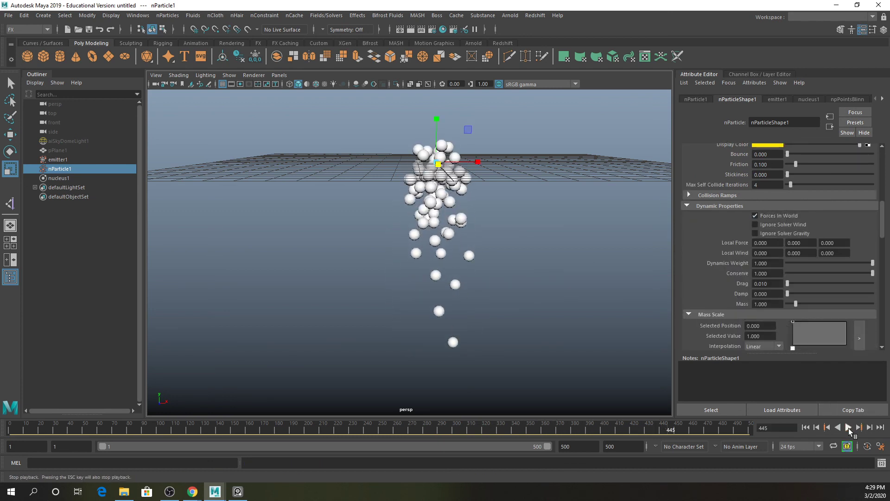